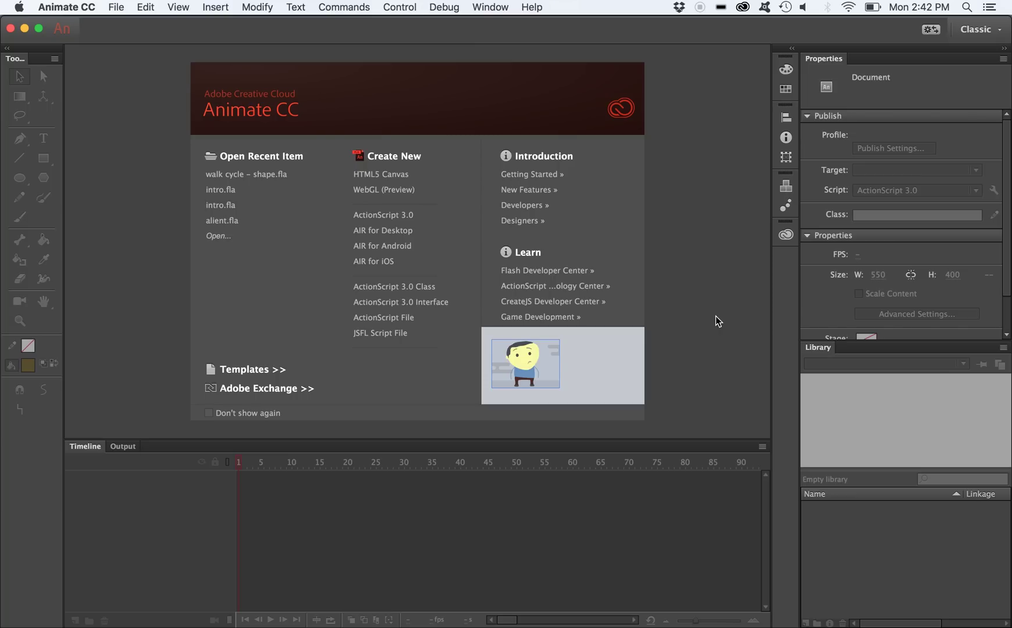
Create a new ActionScript 3.0 document and draw a brown rectangle along the stage bottom
left_click(394, 215)
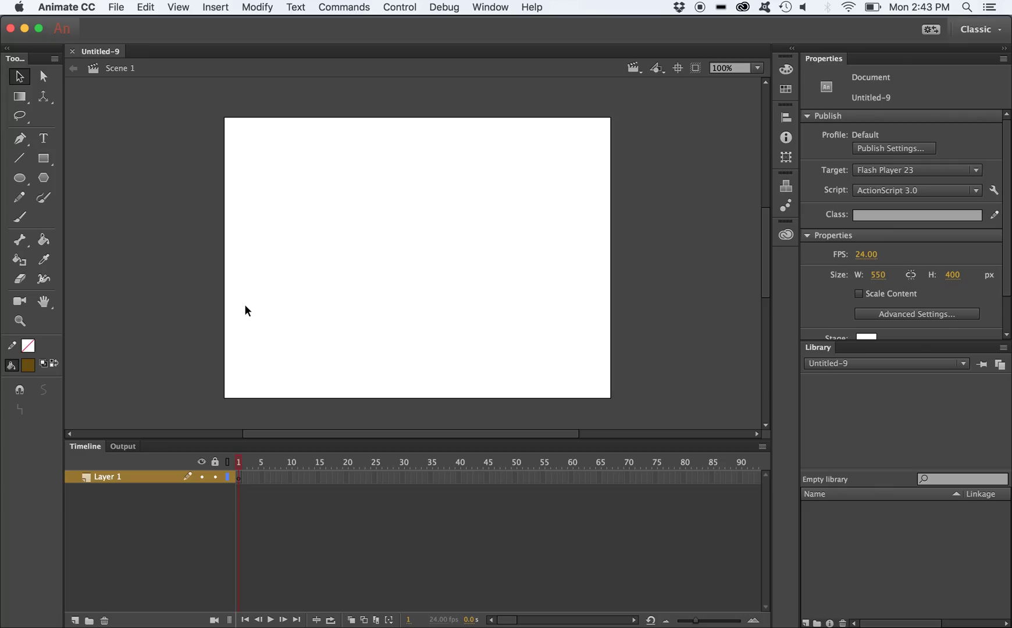
left_click(44, 159)
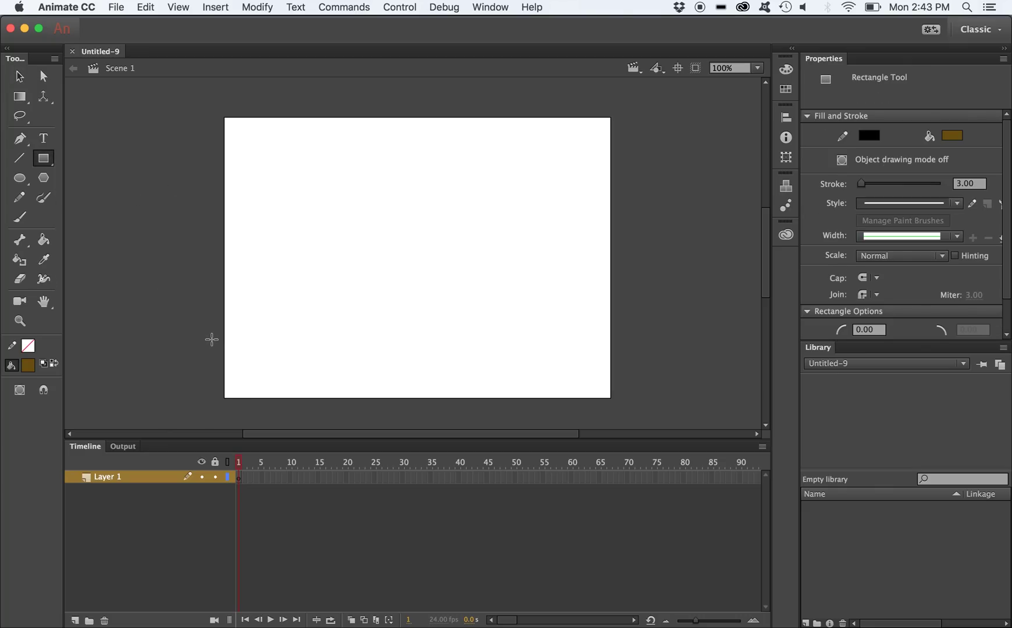
left_click_drag(210, 339, 638, 403)
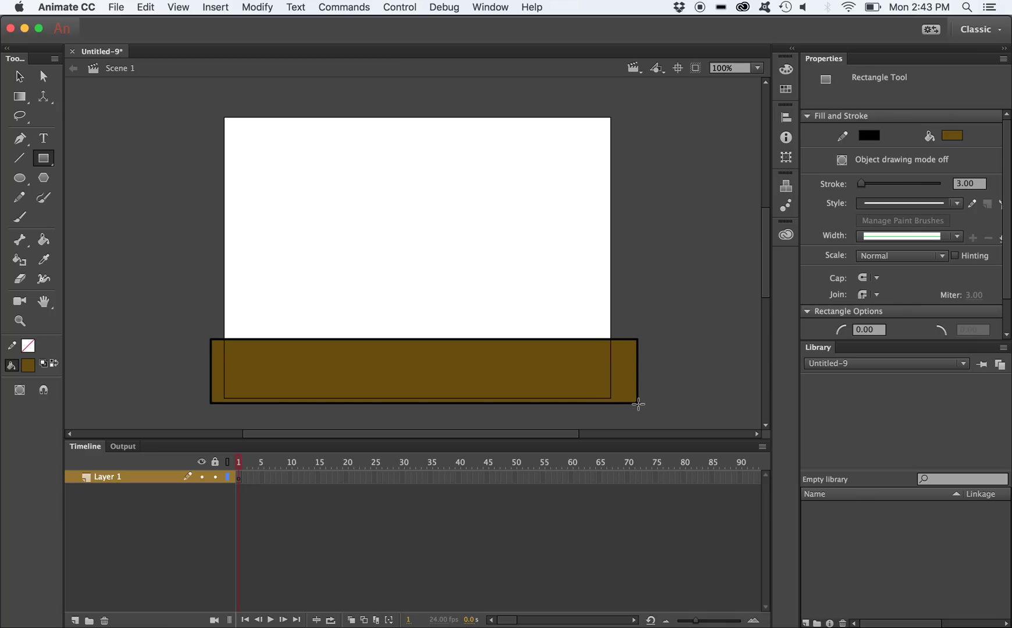
Stretch the brown ground strip to 220% width (1335.30 px) in the Transform panel
left_click(20, 76)
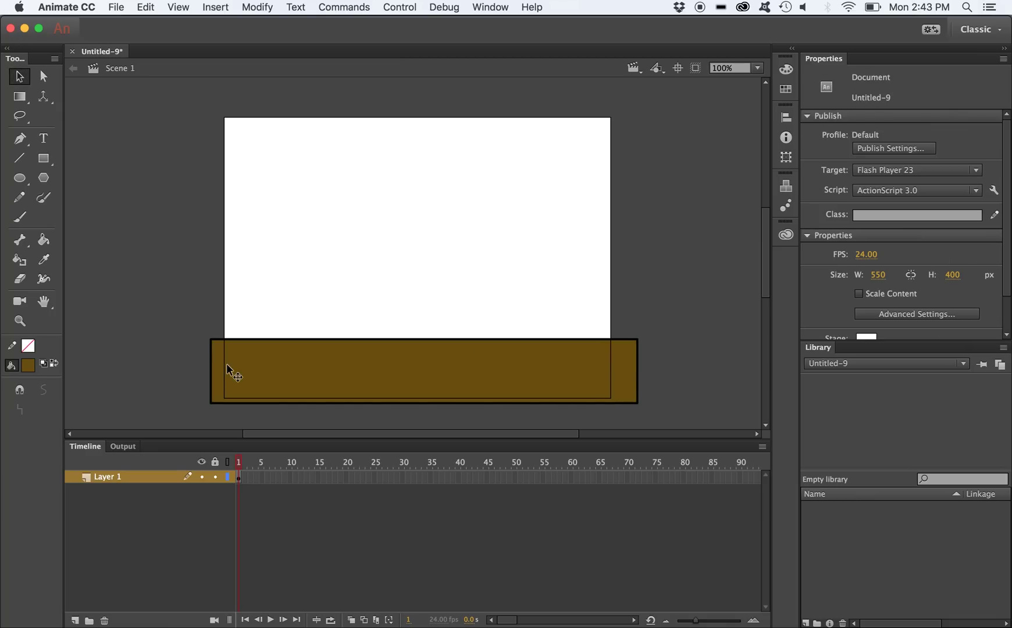
left_click_drag(187, 320, 670, 414)
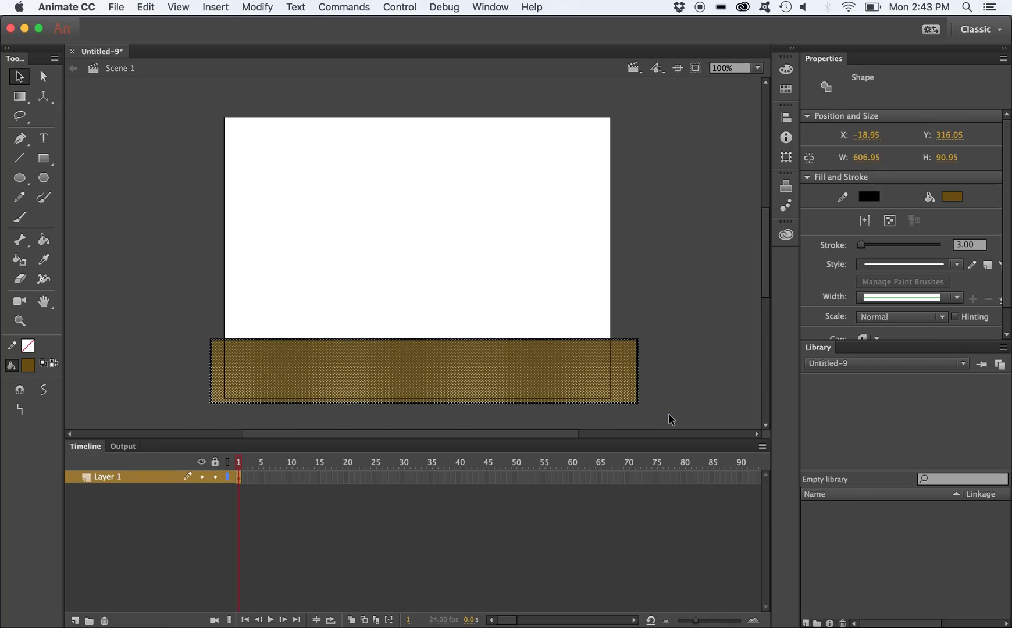
left_click(788, 158)
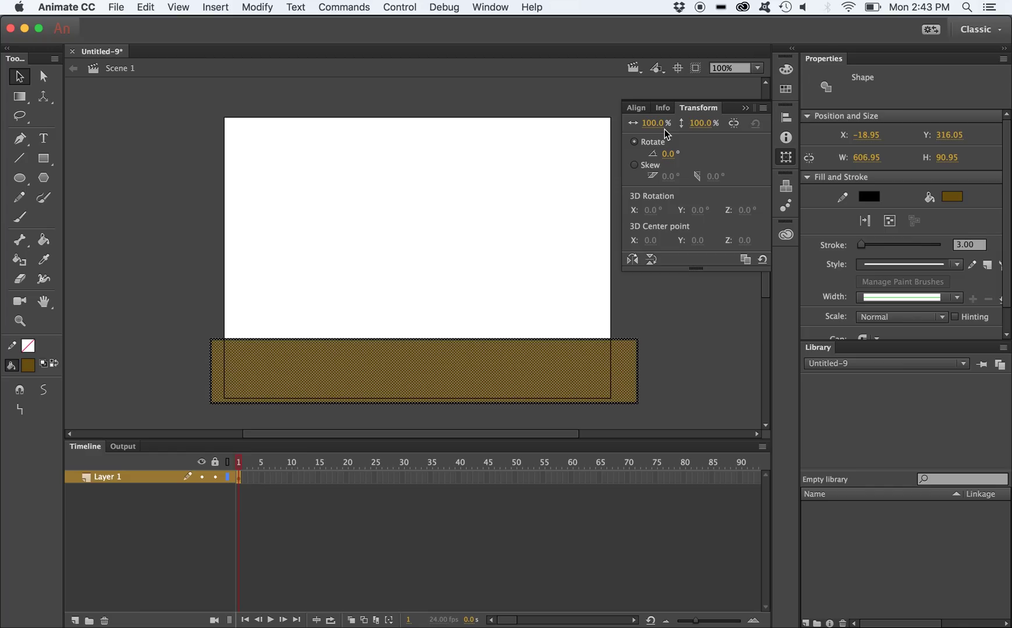
left_click_drag(652, 124, 734, 123)
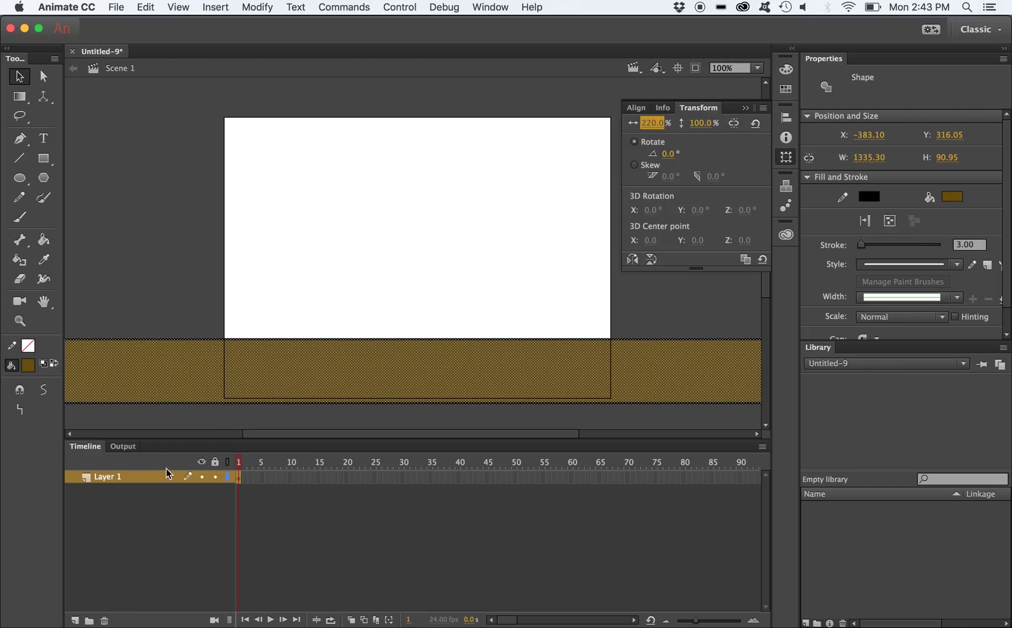
Rename Layer 1 to Ground
left_click(151, 517)
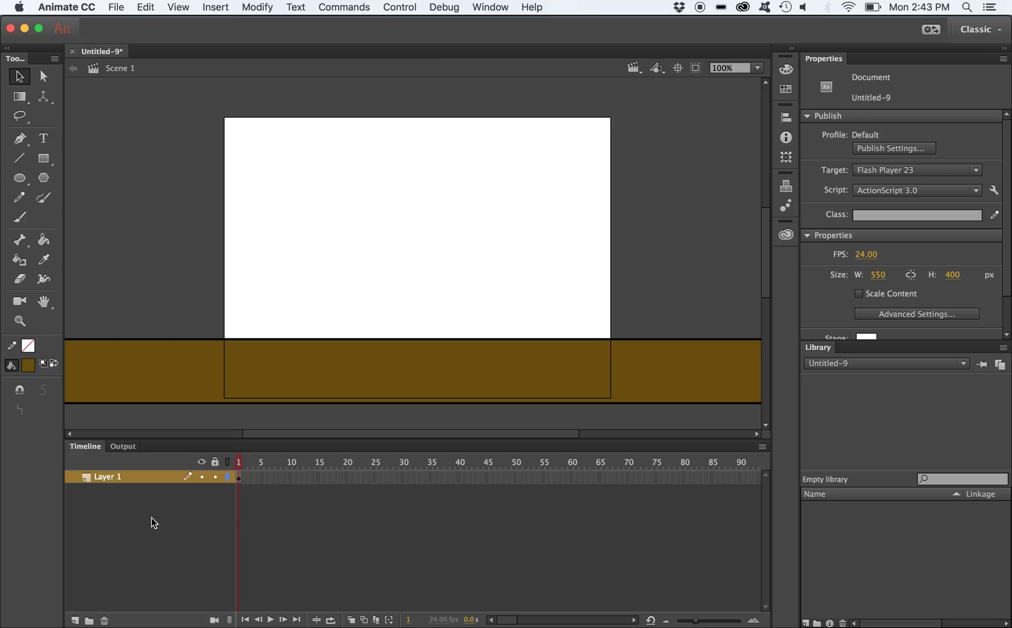
double_click(113, 475)
type("Ground")
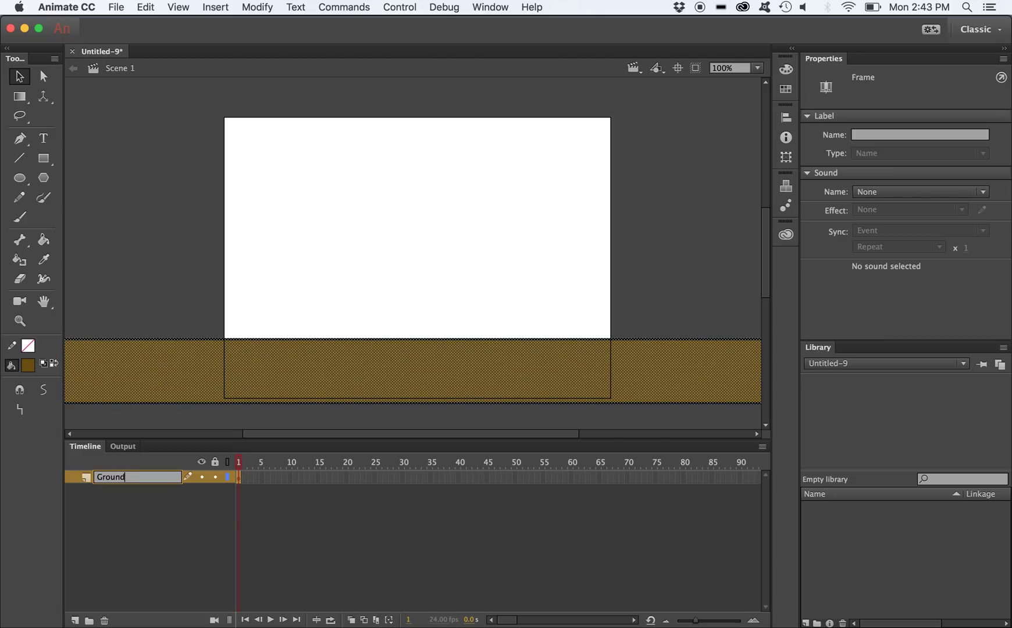
key("Return")
Convert the ground strip to a Movie Clip named Ground and shift it right to X 655.50
left_click(259, 6)
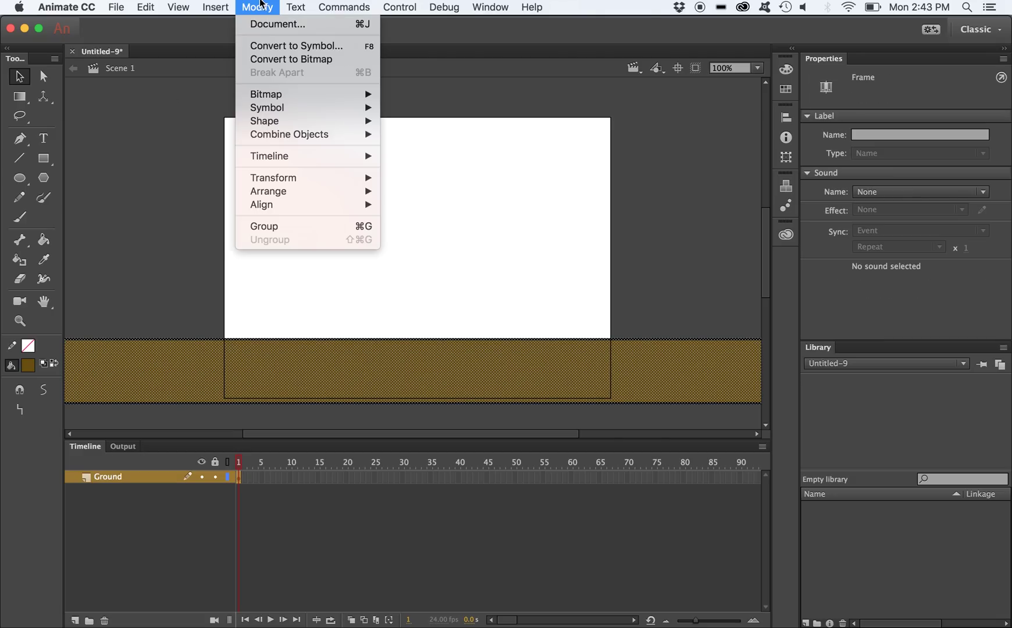
left_click(271, 43)
type("Gro")
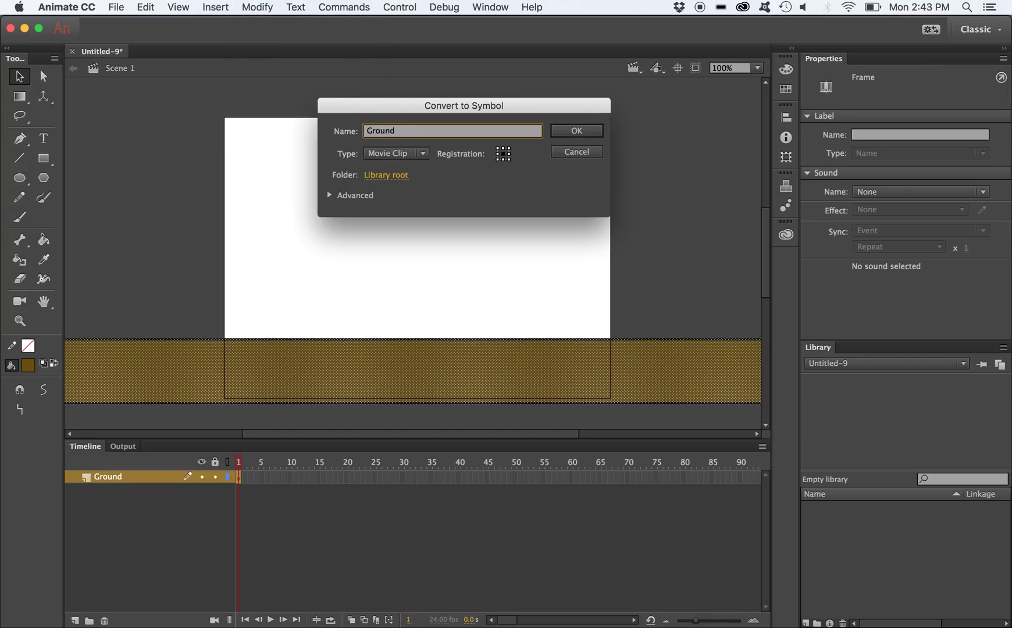
type("und")
key("Return")
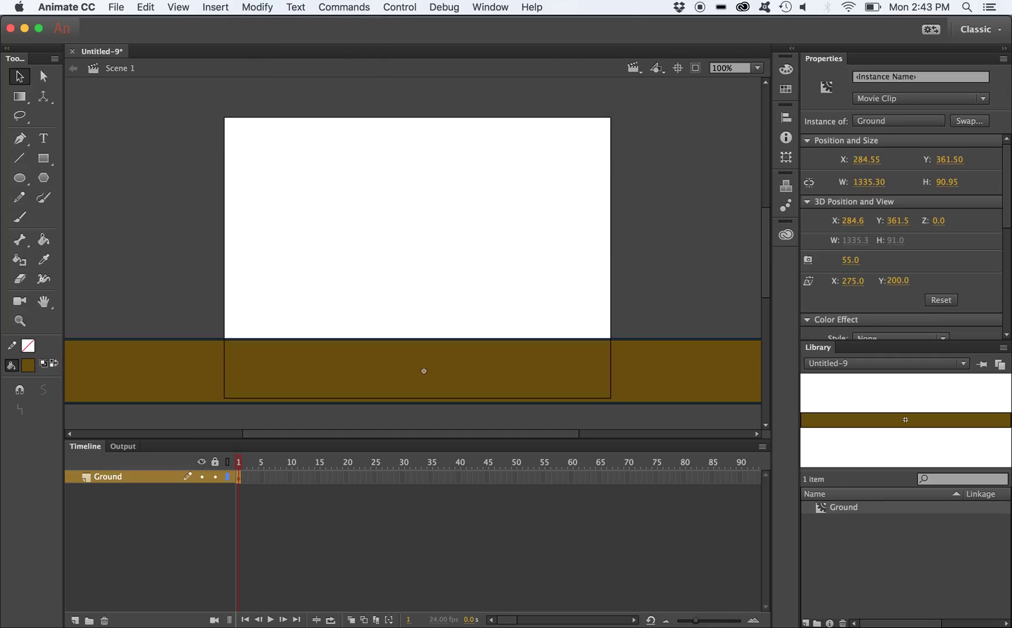
left_click_drag(163, 380, 402, 369)
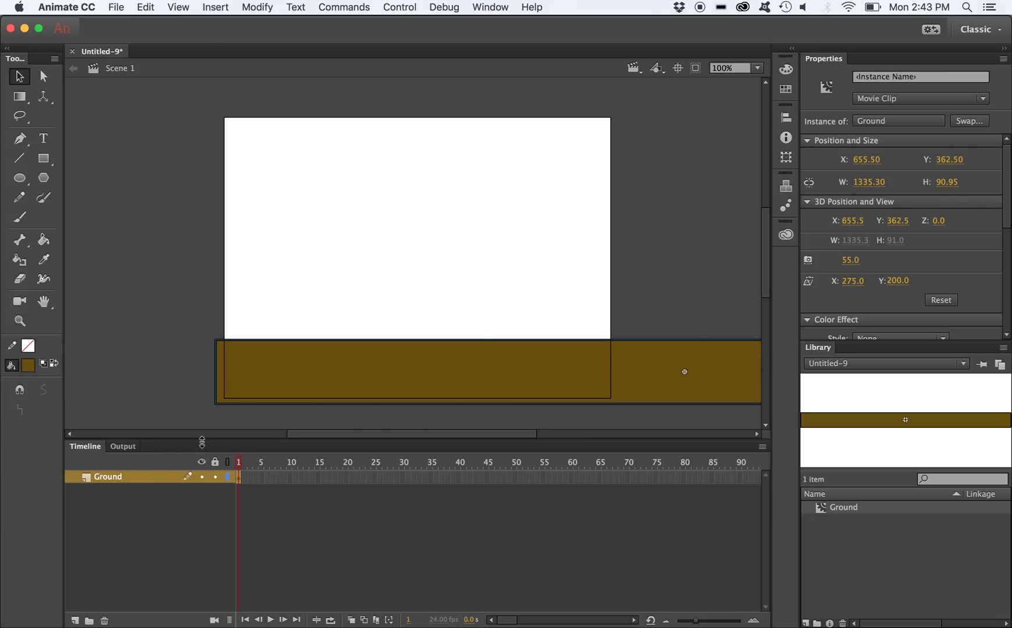
Add a new layer above Ground and name it Sky
left_click(75, 621)
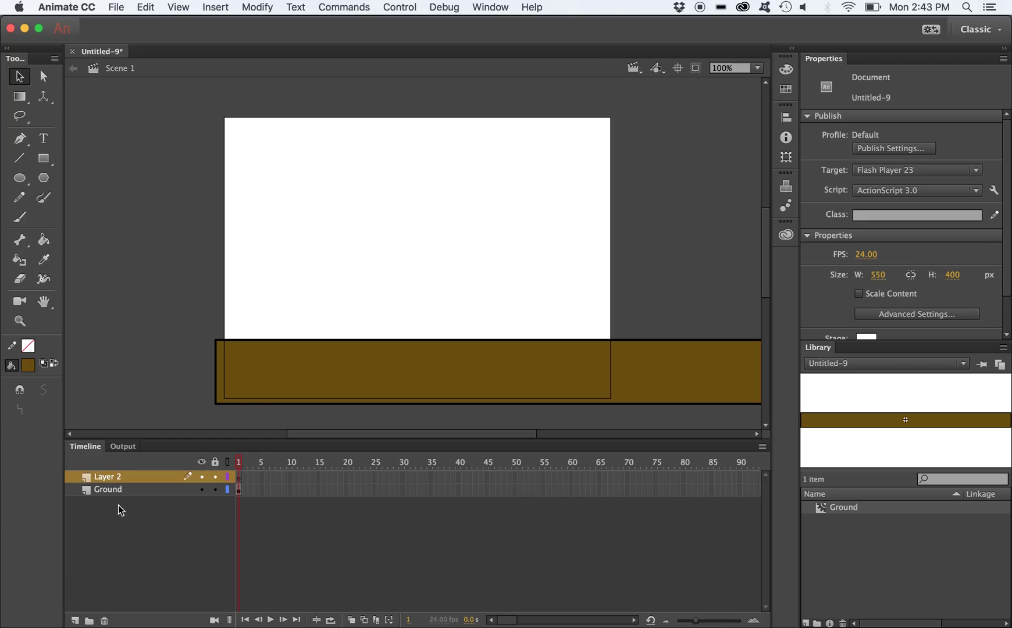
double_click(111, 477)
type("Sky")
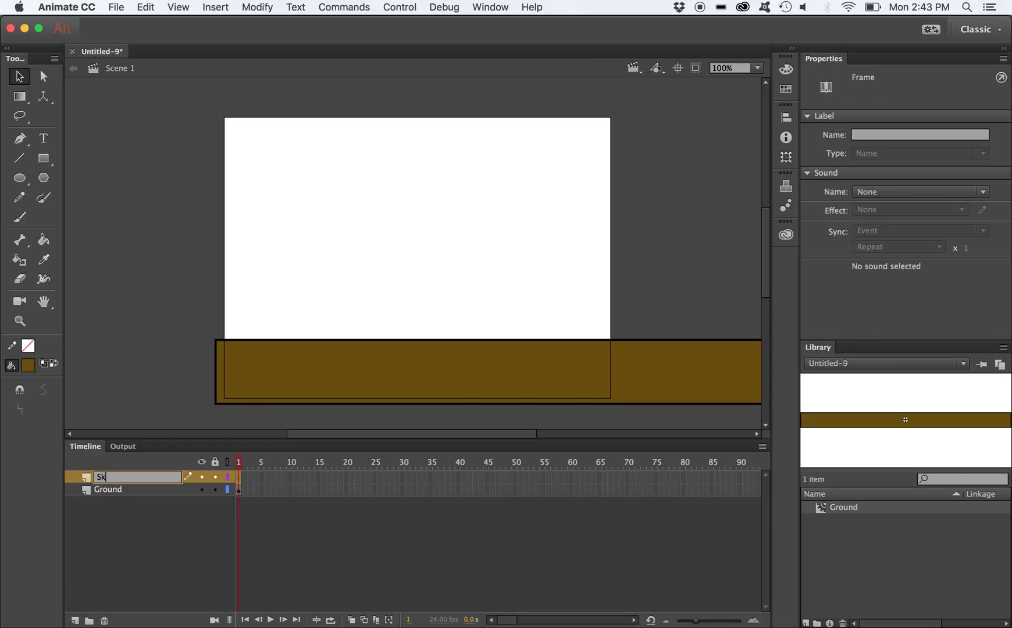
key("Return")
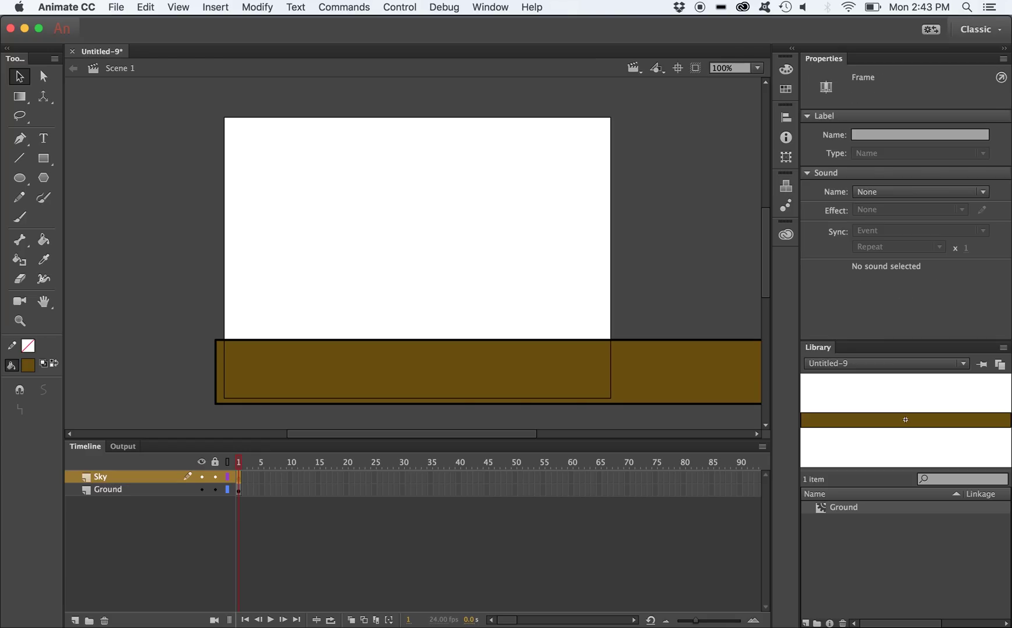
Draw a cyan rectangle over the upper part of the stage
left_click(30, 368)
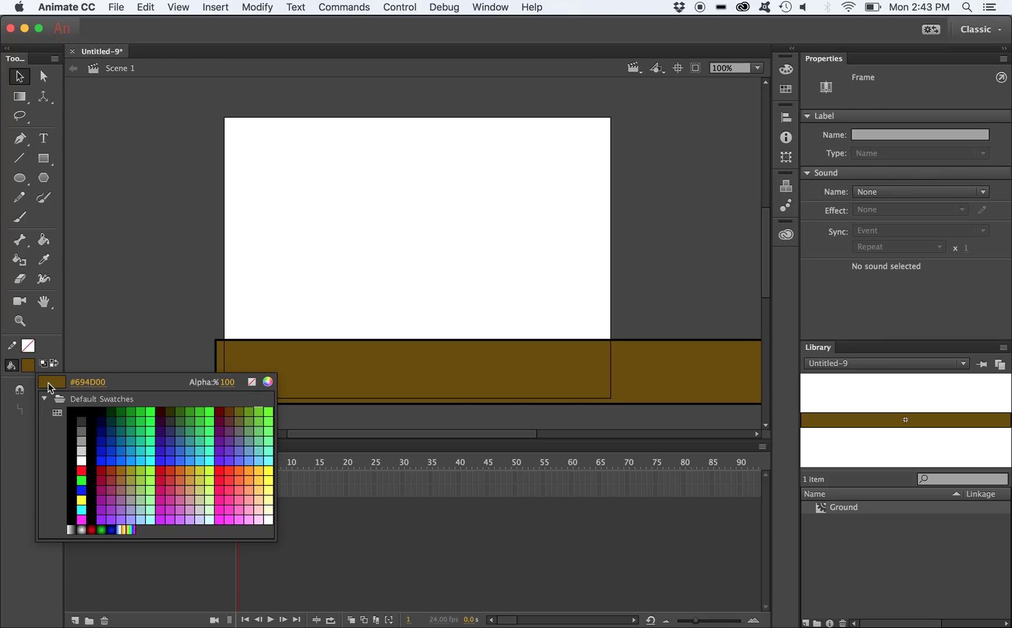
left_click(153, 459)
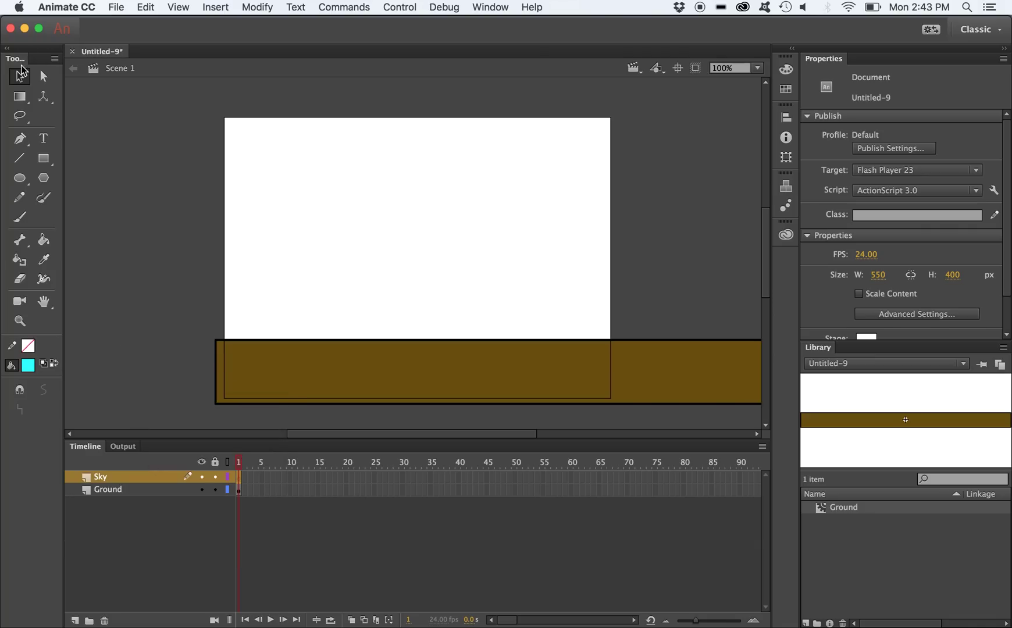
left_click(44, 158)
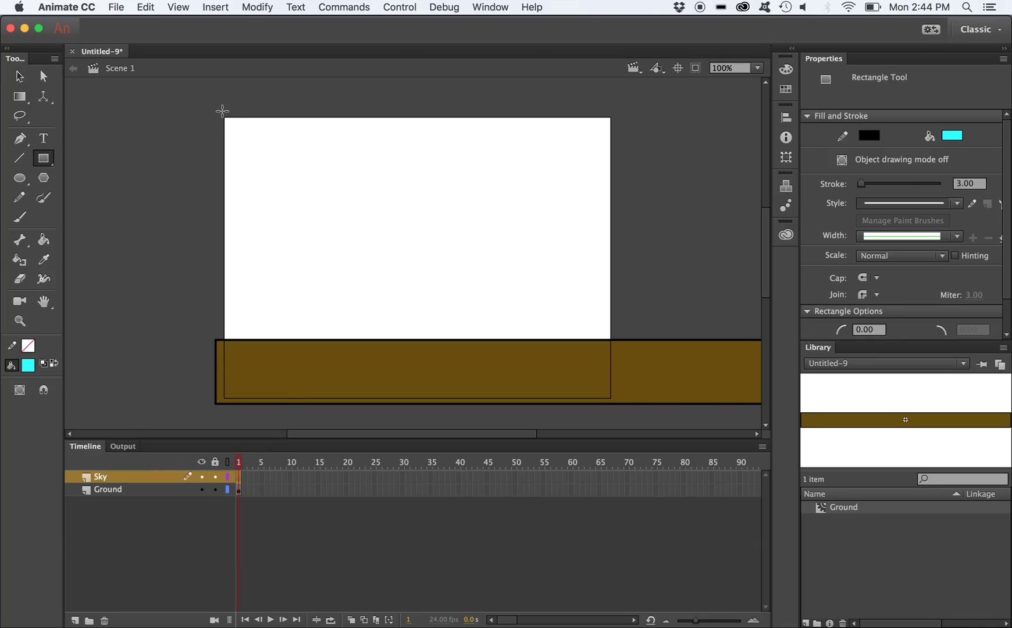
mouse_move(222, 111)
left_mouse_down()
mouse_move(289, 253)
mouse_move(371, 344)
mouse_move(576, 361)
mouse_move(624, 347)
left_mouse_up()
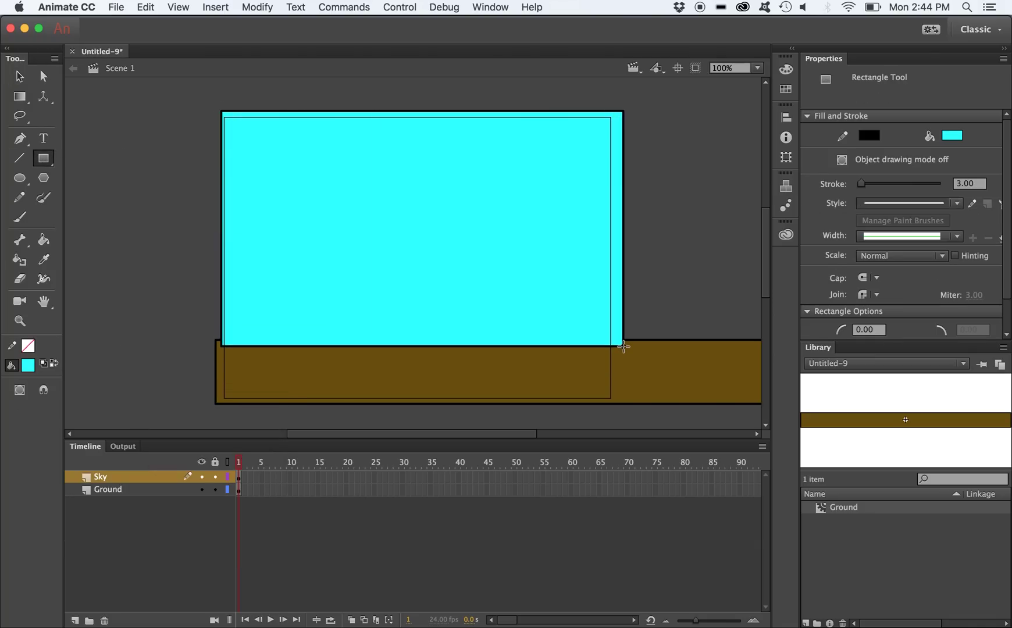
Move the Sky layer below Ground and stretch the sky rectangle to 220% width
left_click(150, 477)
left_click_drag(150, 500, 149, 498)
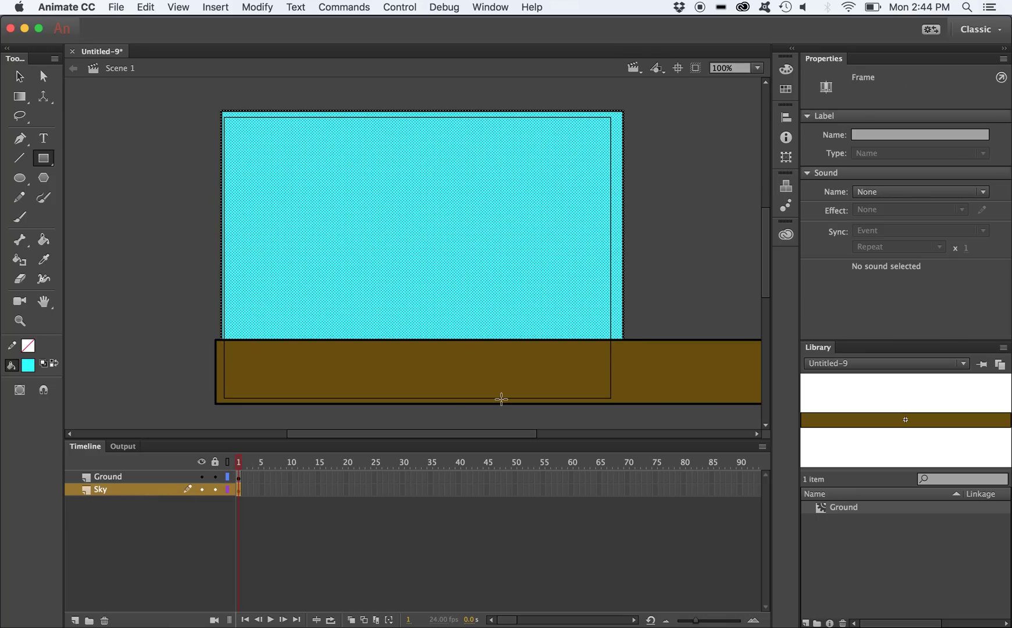
left_click(786, 157)
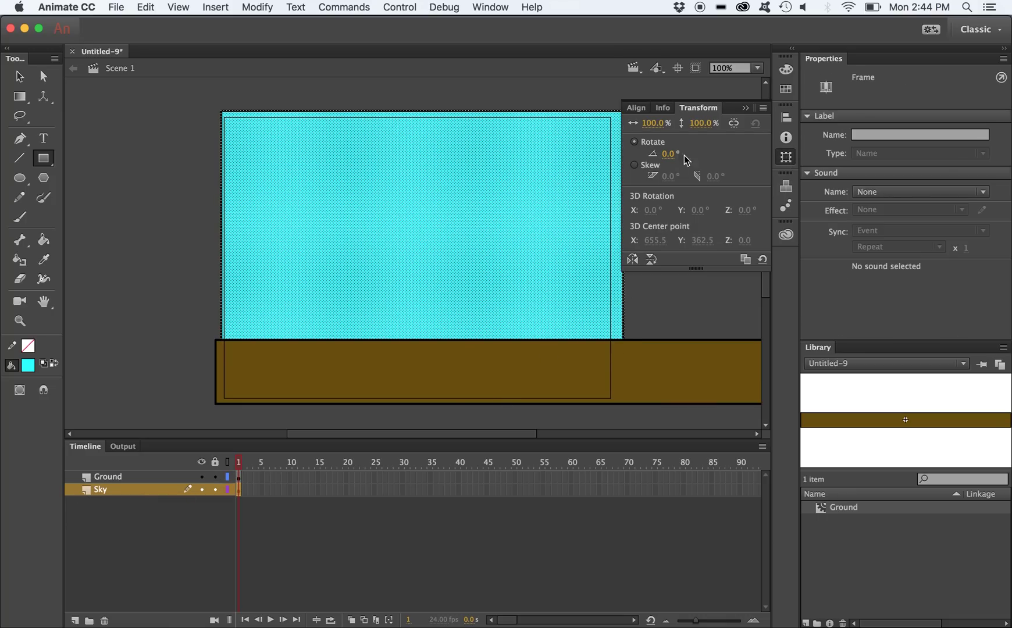
left_click(655, 122)
type("220")
key("Return")
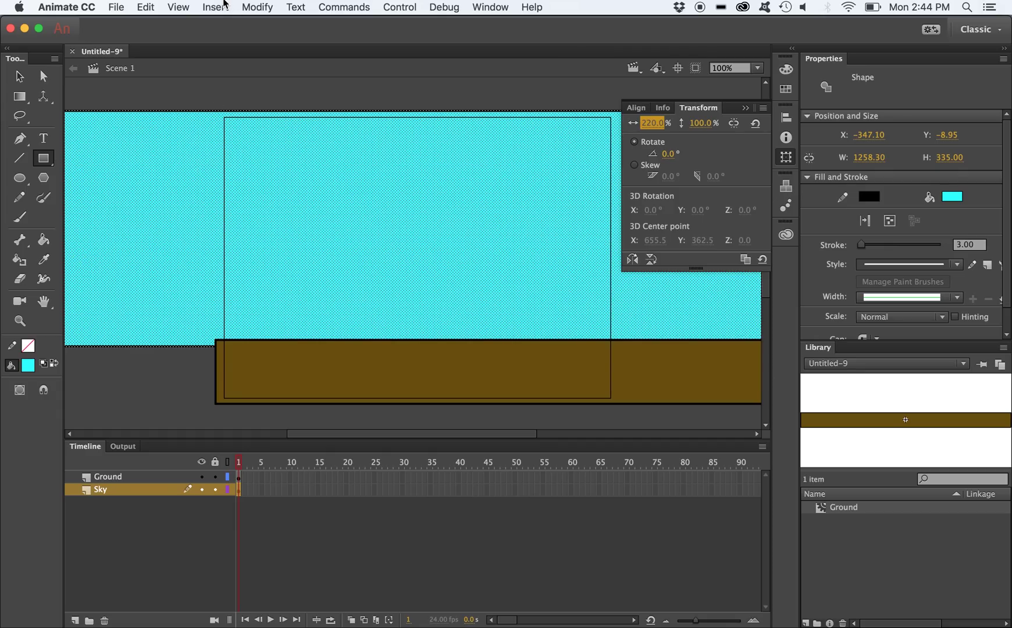
Convert the sky rectangle to a Movie Clip named sky and shift it right to X 617.00
left_click(257, 7)
left_click(282, 48)
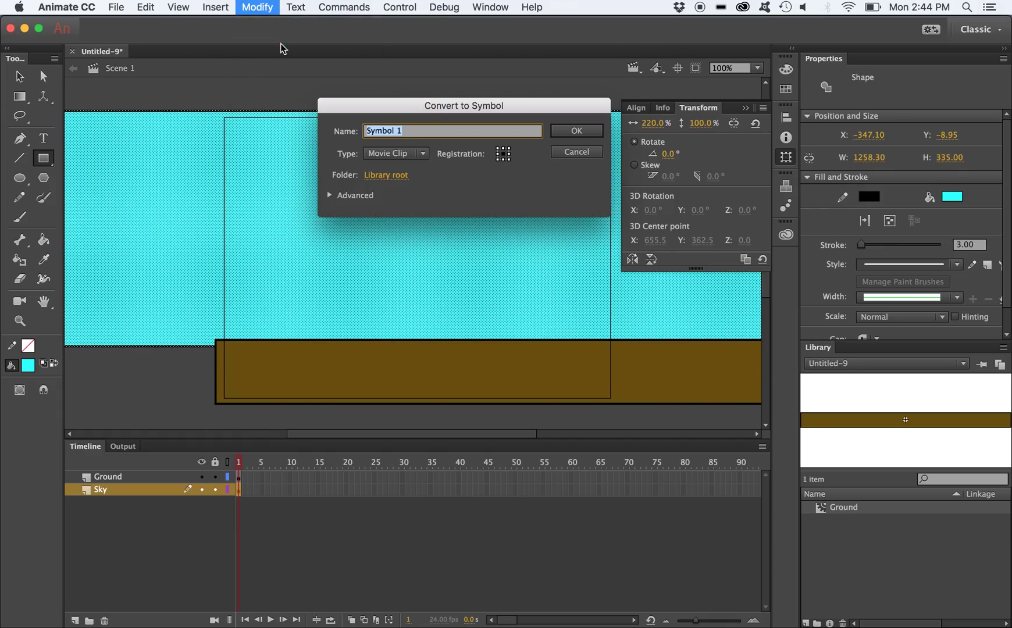
type("sky")
key("Return")
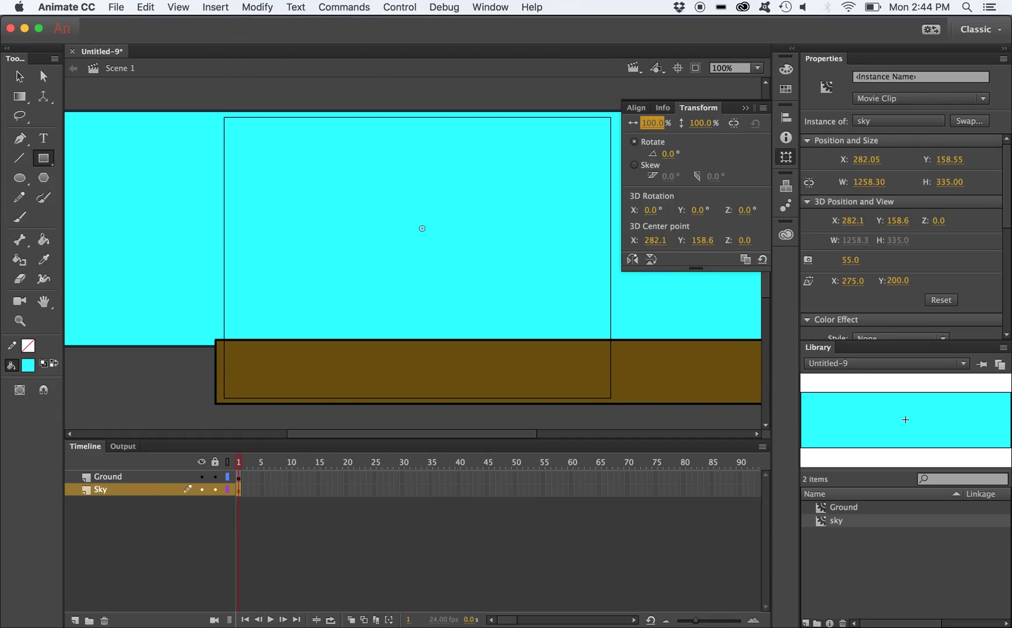
left_click(19, 77)
left_click_drag(93, 173, 328, 181)
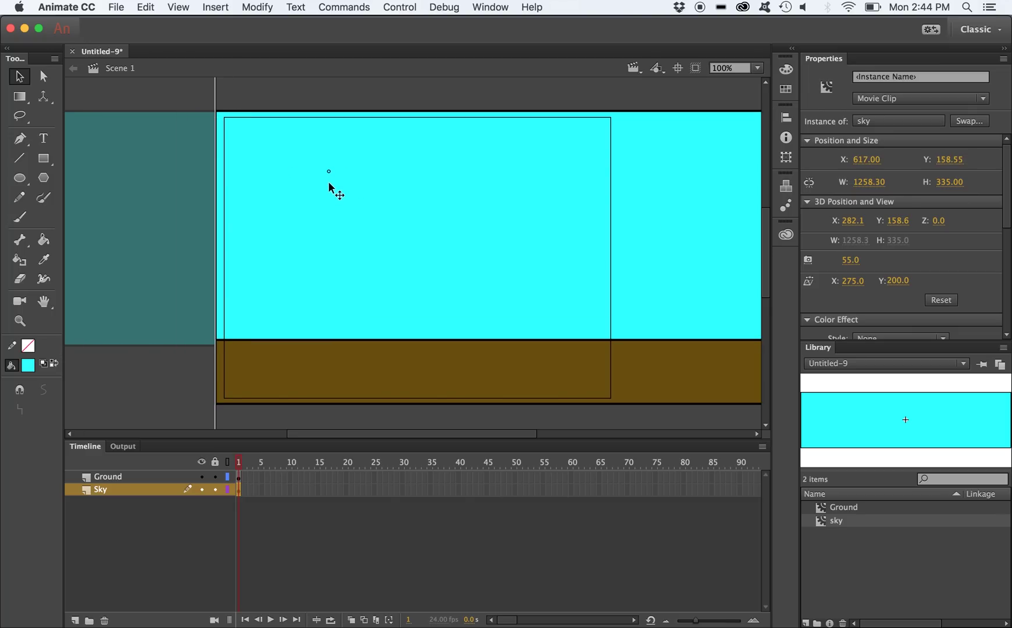
left_click(177, 279)
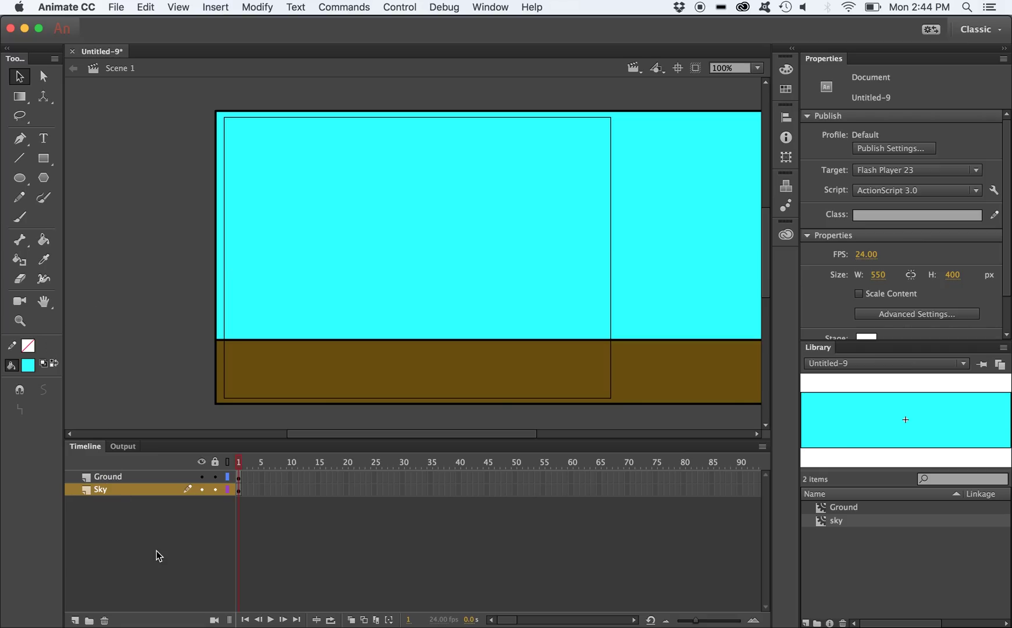
Add a new layer above Sky and name it Hills
left_click(75, 621)
double_click(116, 489)
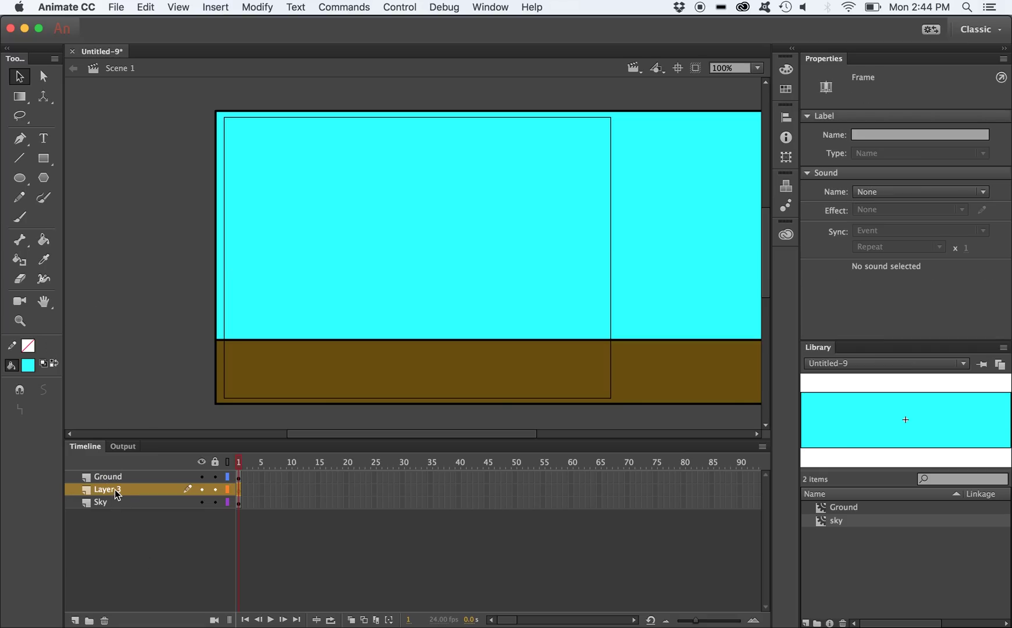
type("Hills")
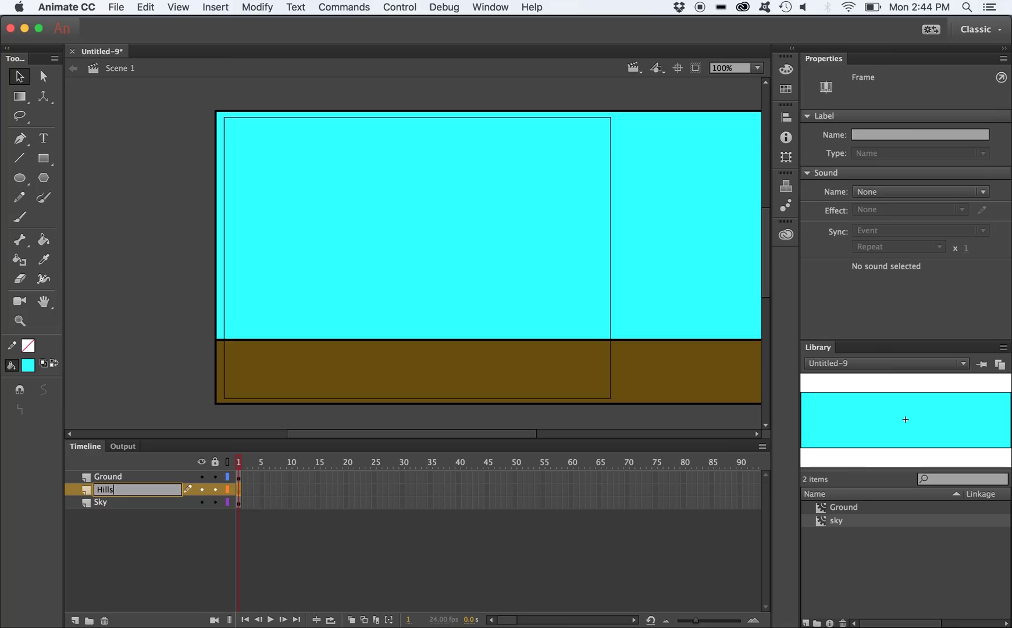
key("Return")
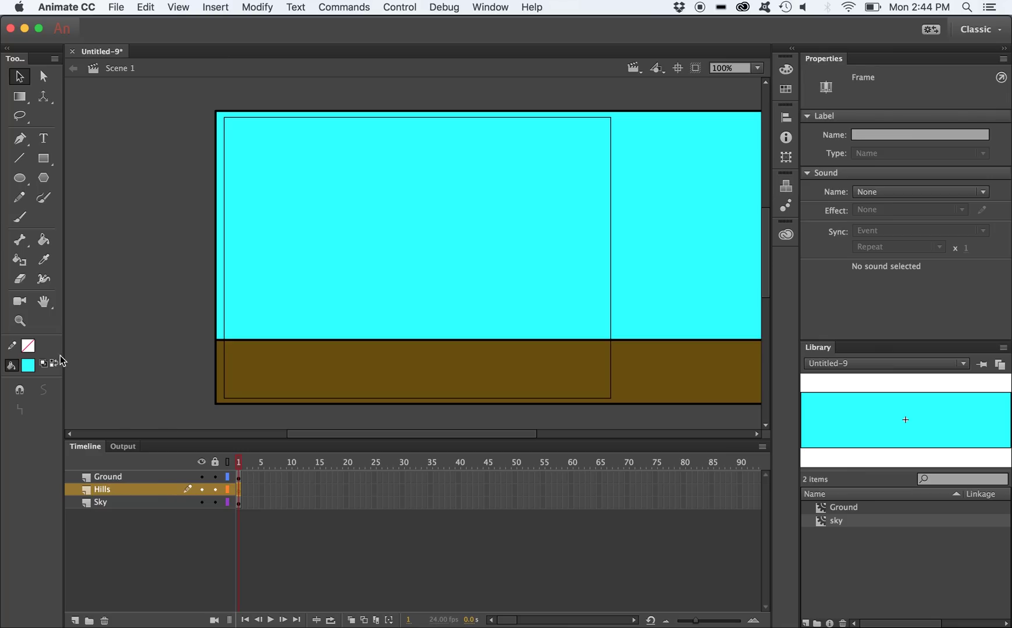
With a green fill, trace a closed wavy hill outline along the horizon using the Pen tool
left_click(28, 365)
left_click(162, 412)
key("p")
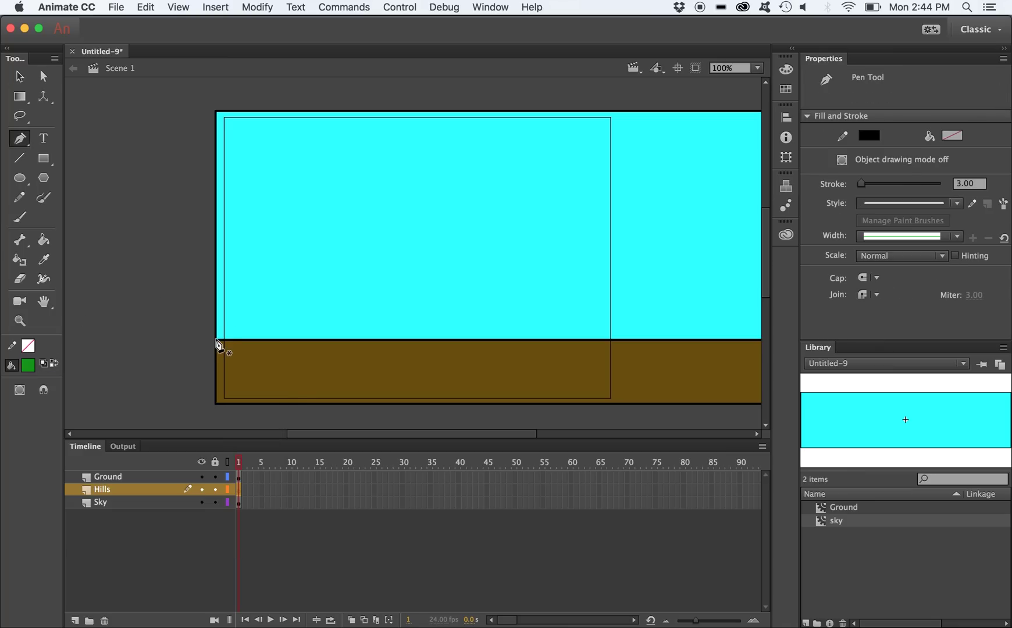
left_click(219, 343)
left_click(332, 307)
left_click(458, 296)
scroll(542, 310, "right", 5)
left_click(560, 276)
left_click(547, 330)
left_click(396, 277)
left_click(577, 339)
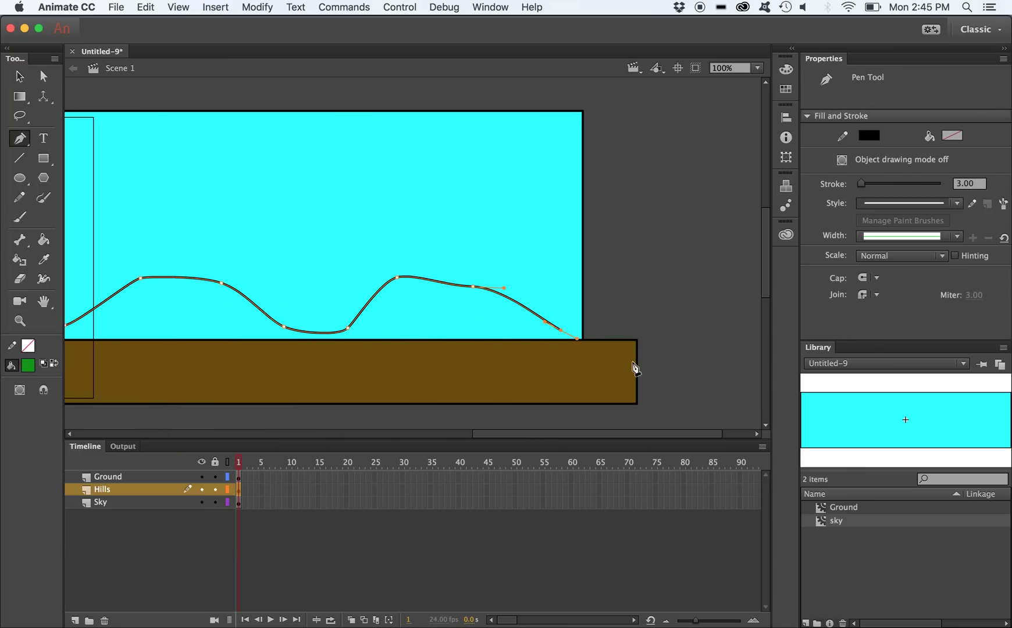
scroll(635, 368, "left", 10)
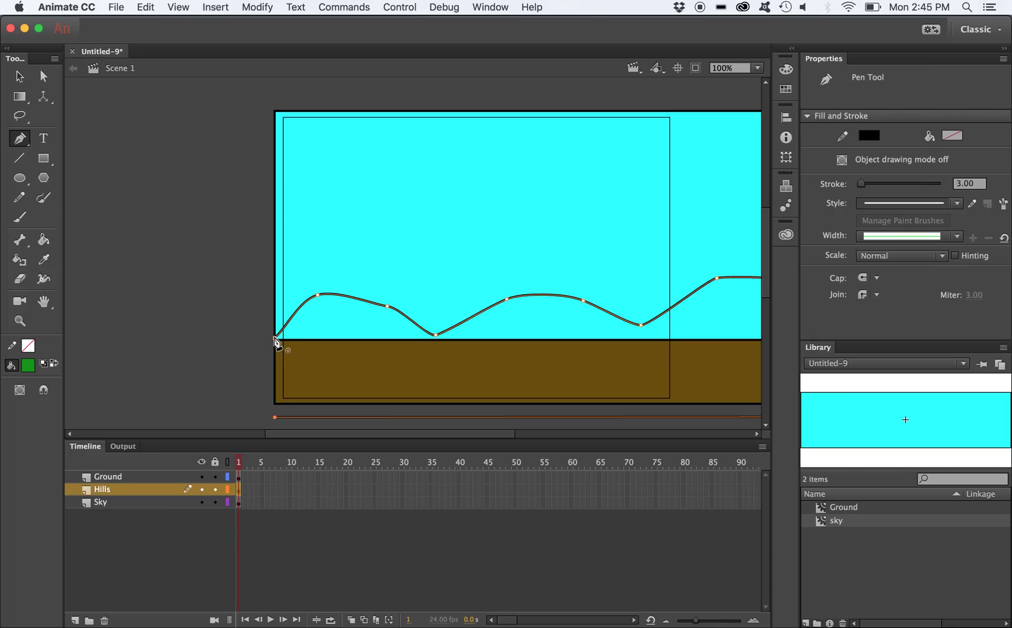
left_click(276, 339)
Fill the hill outline green with the Paint Bucket and lock the Ground and Sky layers
left_click(13, 77)
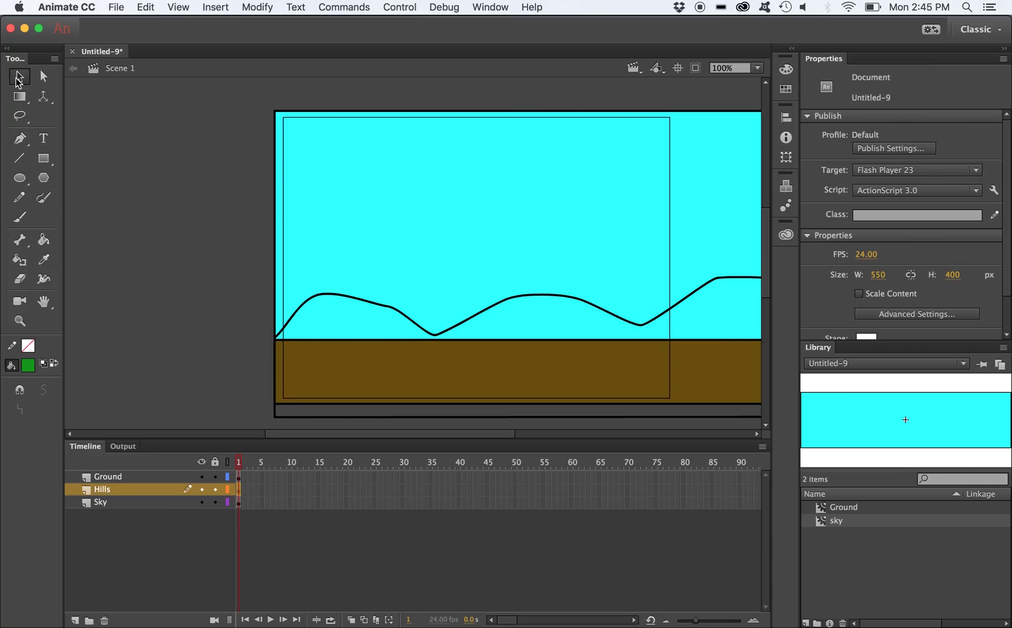
left_click(41, 247)
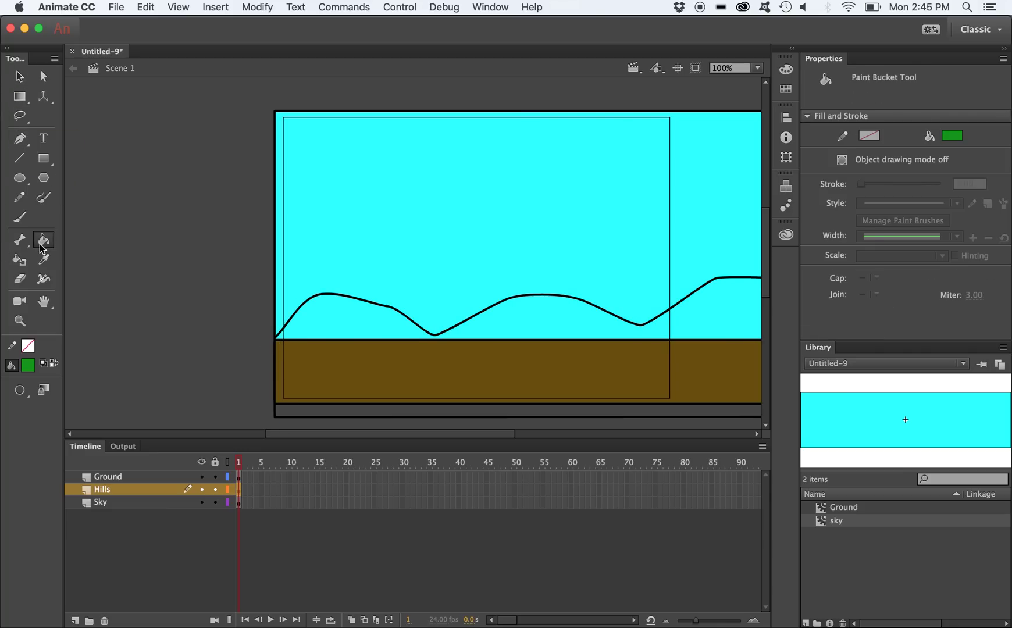
left_click(314, 333)
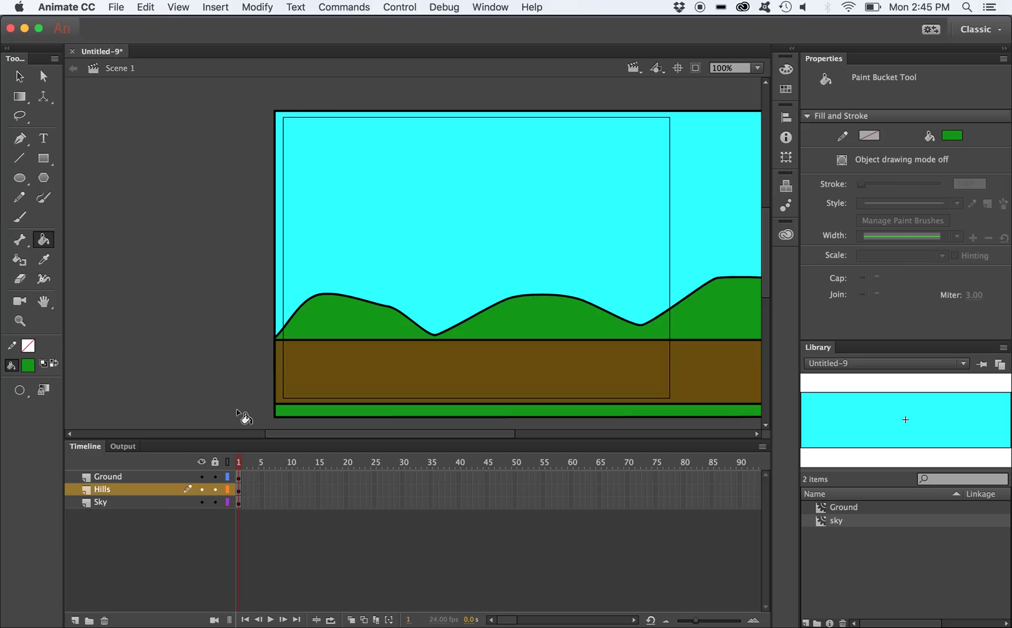
left_click(22, 80)
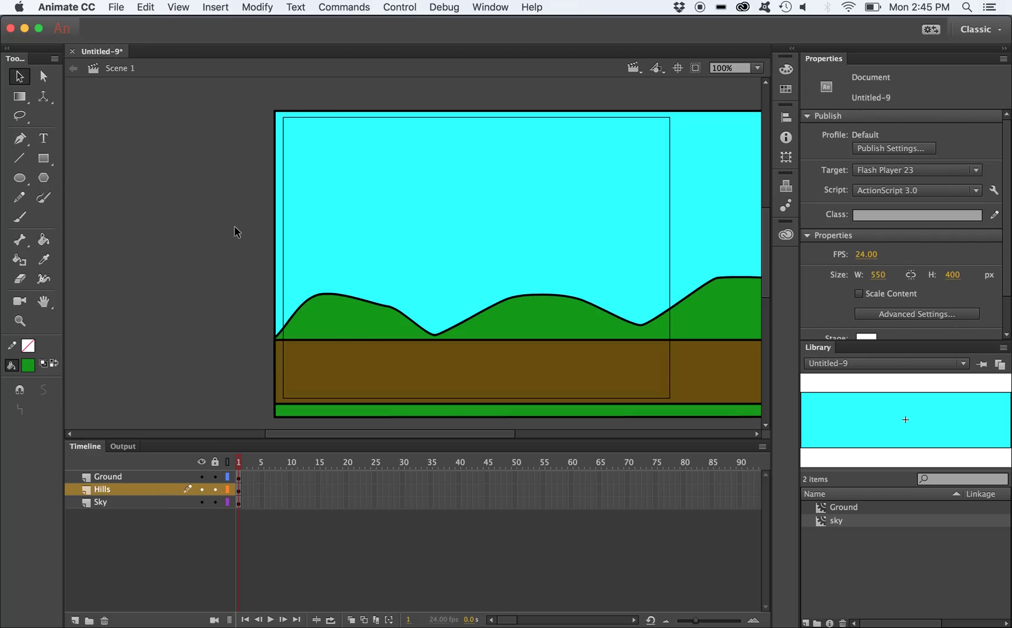
left_click_drag(350, 434, 391, 433)
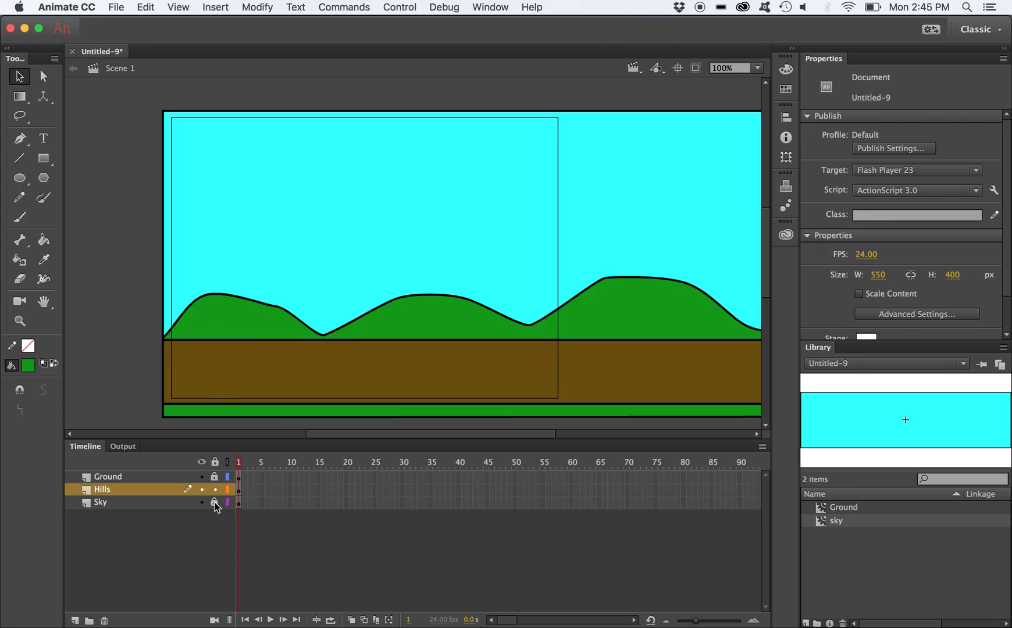
Select the whole green hills shape and convert it to a Movie Clip named Hills
double_click(247, 381)
left_click(269, 10)
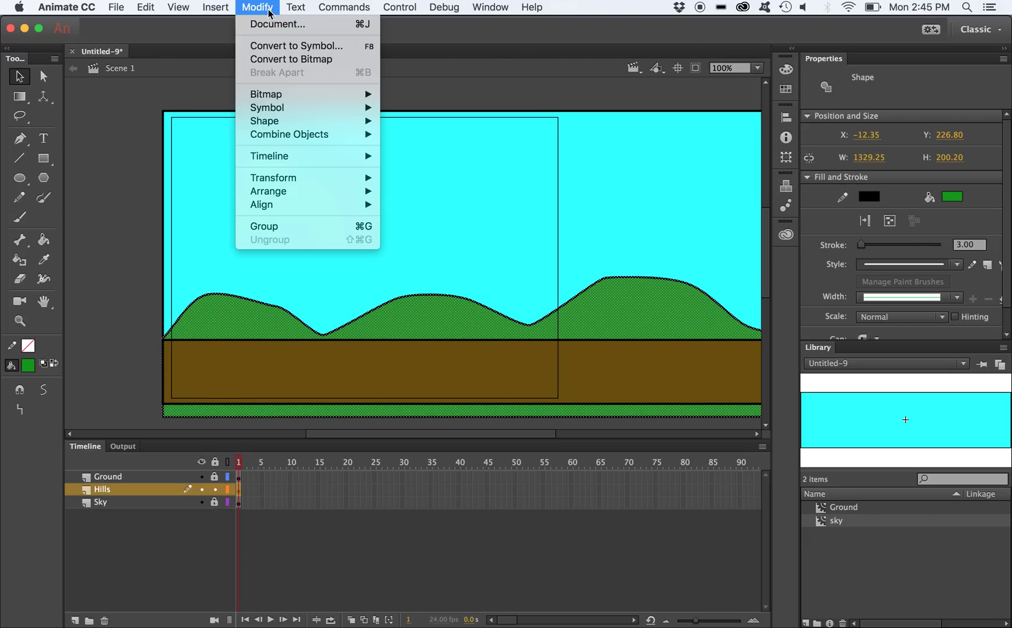
left_click(278, 45)
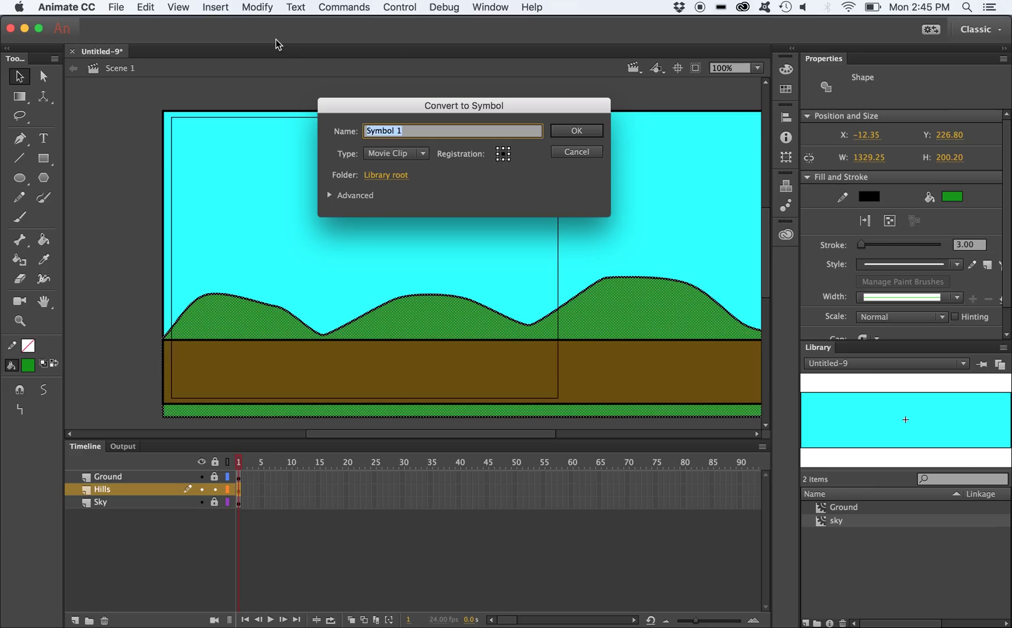
type("Hills")
key("Return")
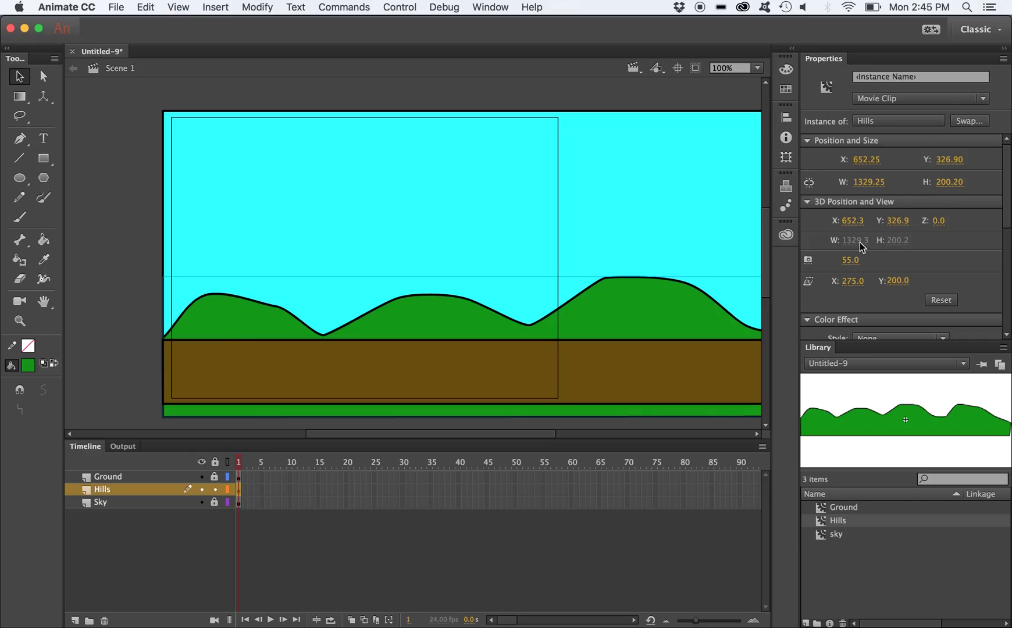
Set the Hills clip's 3D Z position to 183
left_click(808, 201)
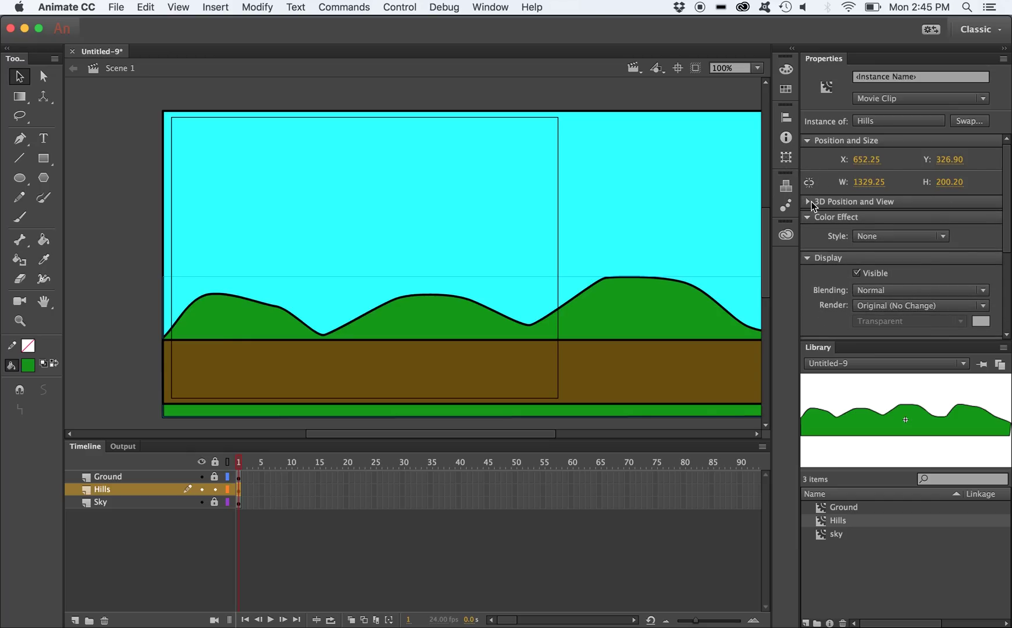
left_click(810, 202)
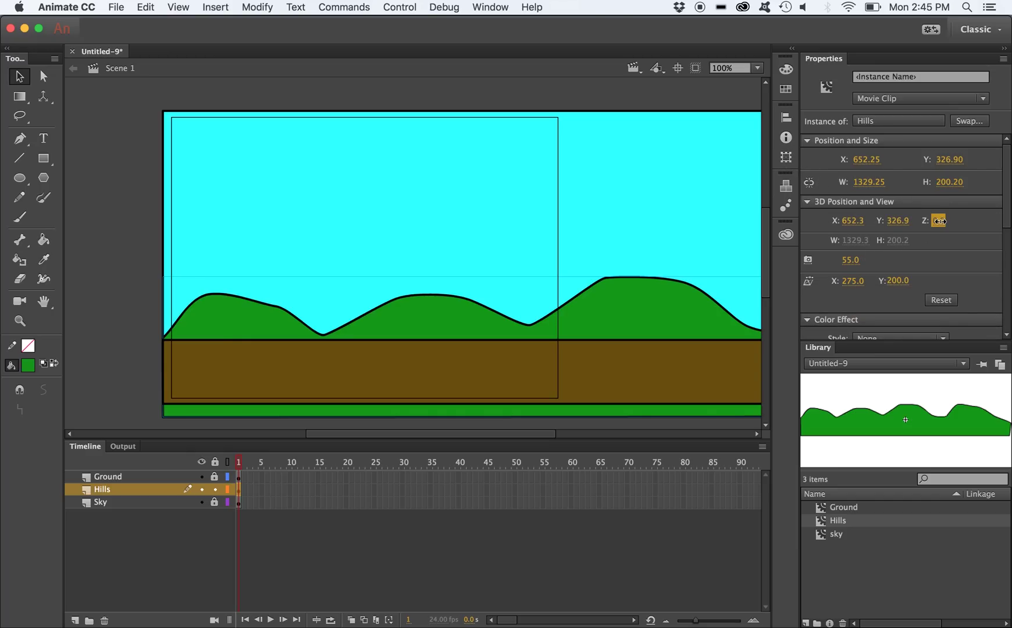
left_click_drag(939, 221, 1009, 216)
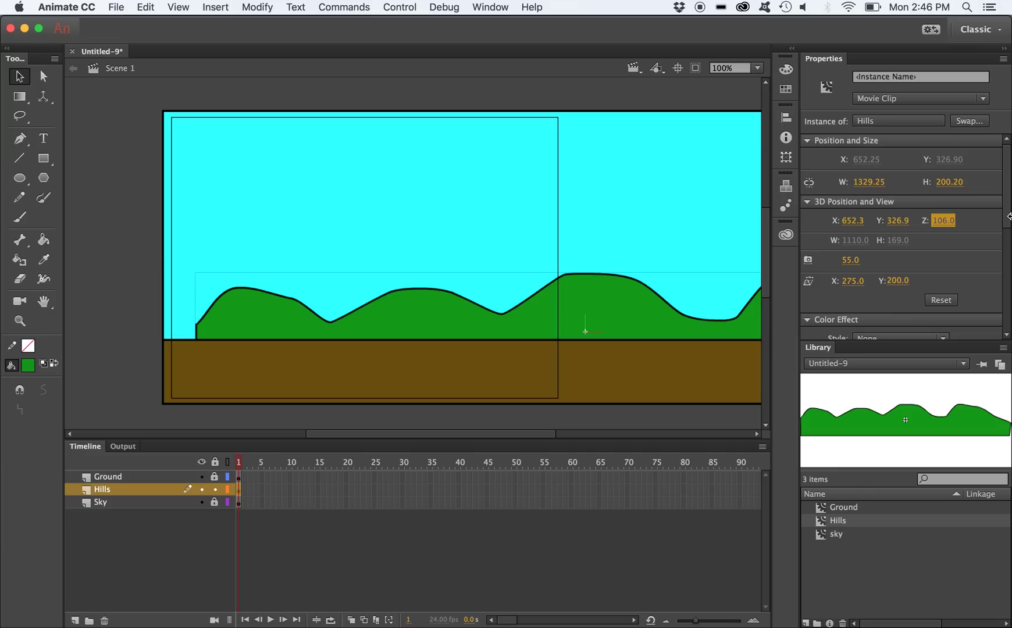
left_click_drag(941, 221, 991, 220)
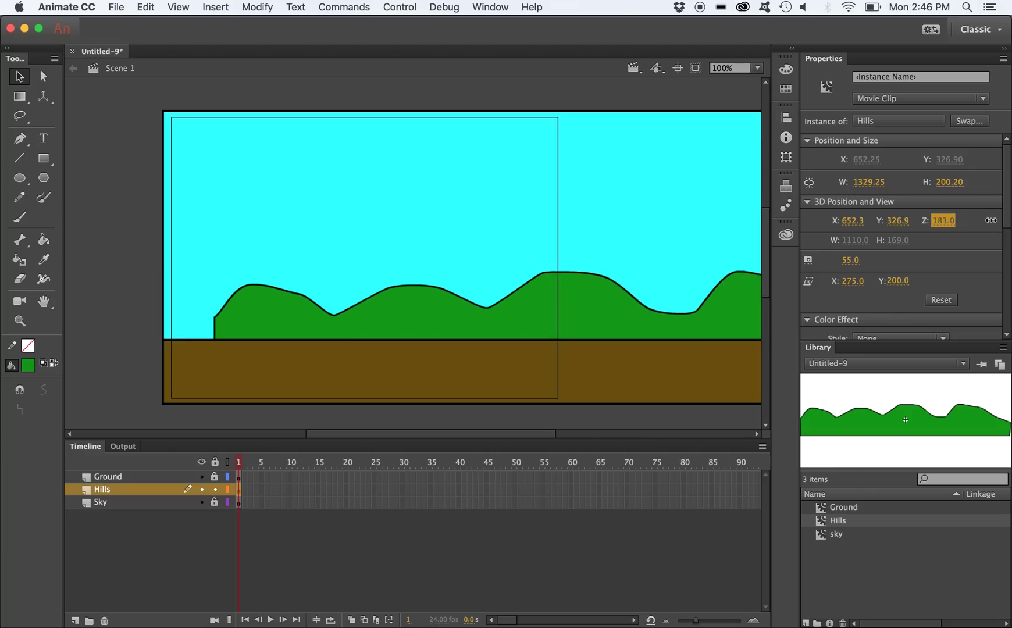
left_click(19, 77)
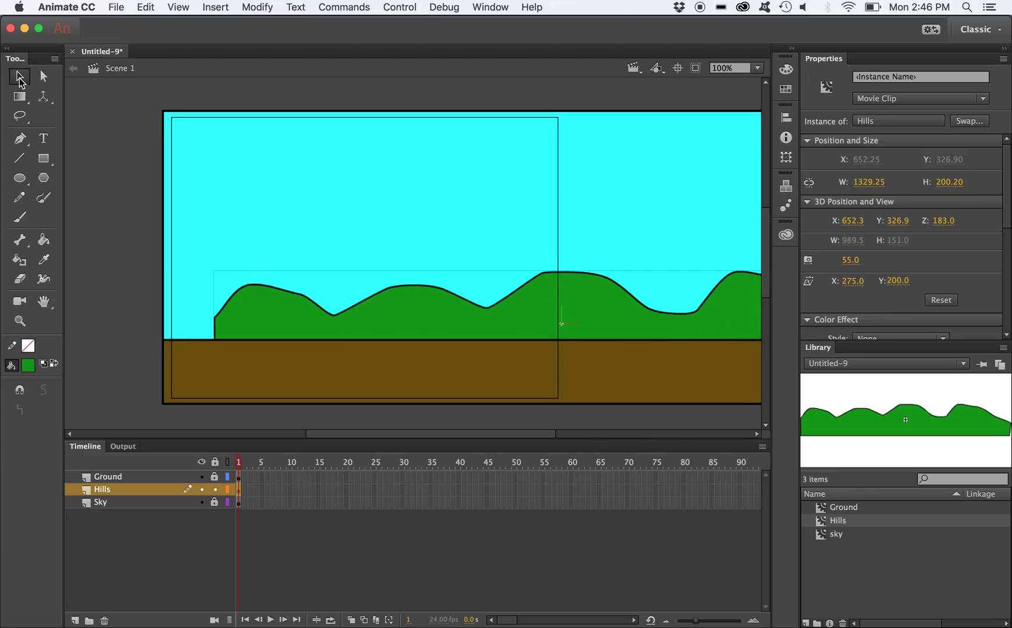
Reposition the Hills clip onto the ground line at X 552.3, Y 365.4
left_click_drag(274, 293, 205, 320)
left_click_drag(303, 435, 425, 438)
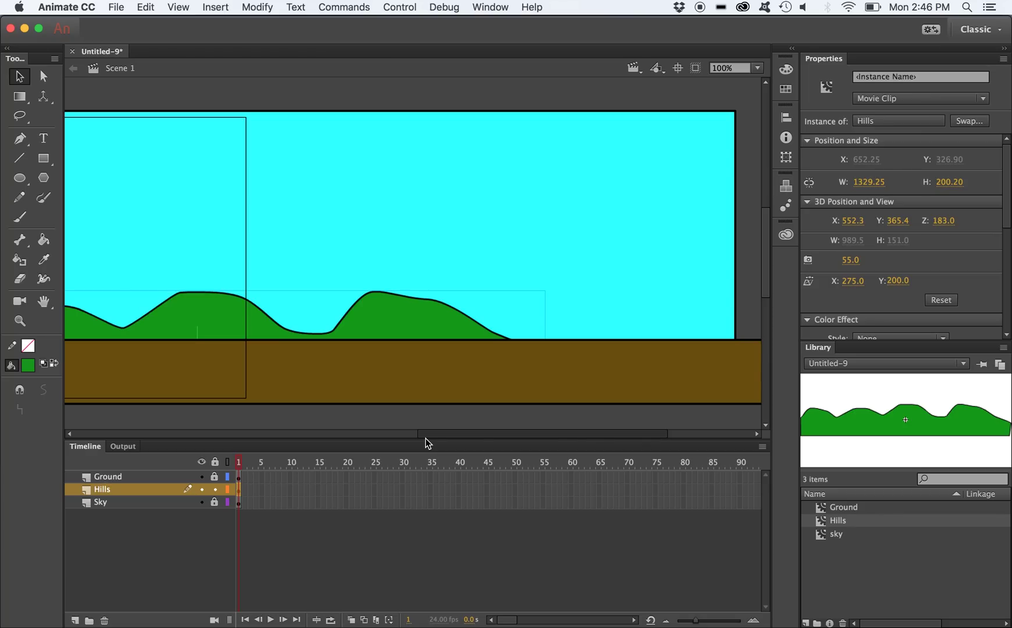
left_click_drag(425, 438, 384, 443)
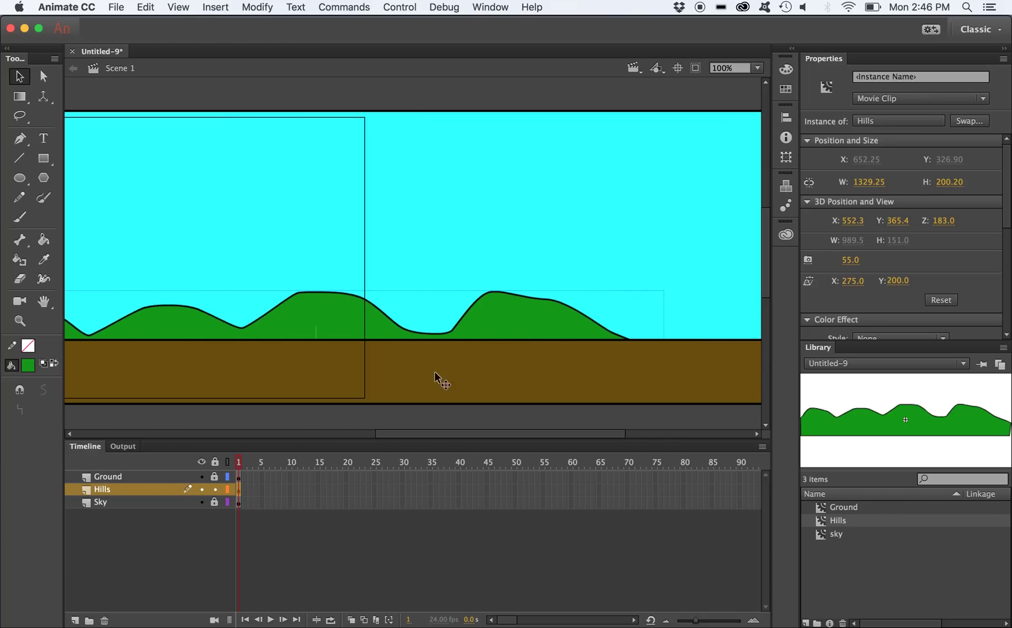
Inside the Hills symbol, join a duplicate hill range to the original, widening it to 2635.50 × 218.75
double_click(507, 312)
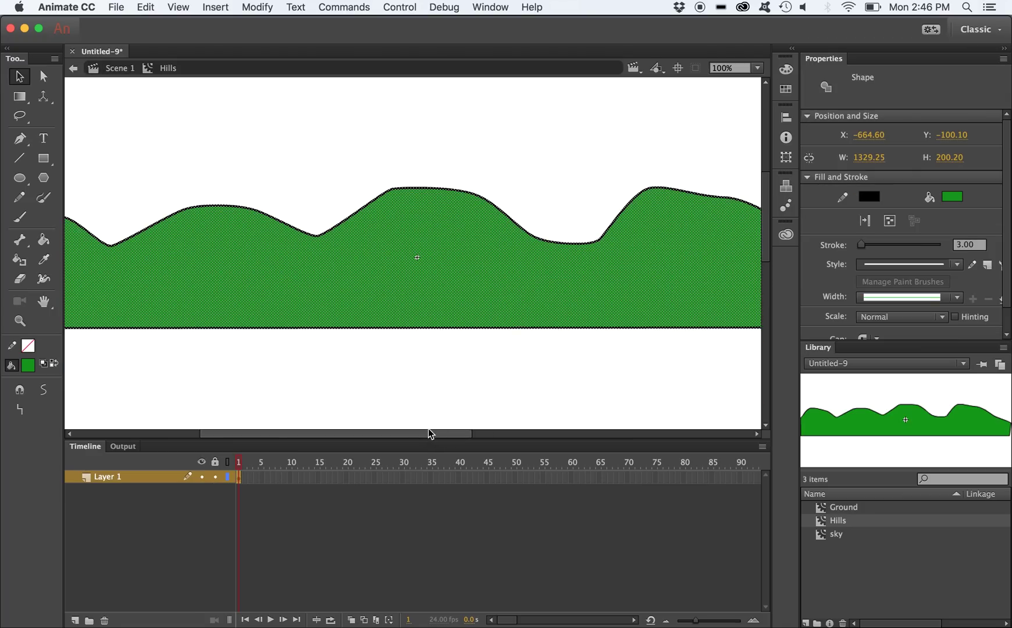
left_click_drag(429, 432, 475, 431)
left_click(29, 324)
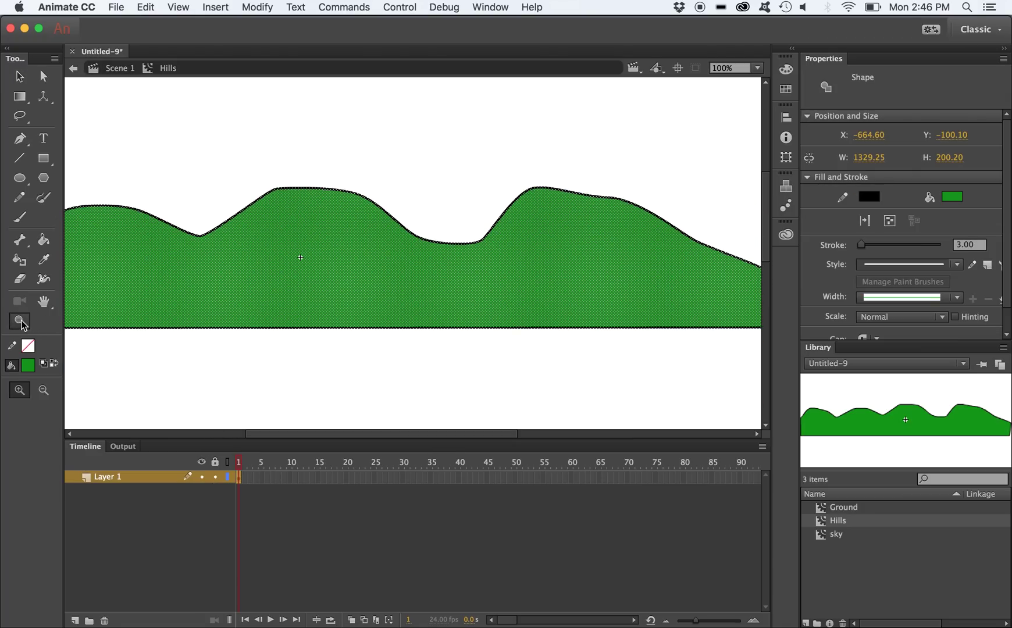
left_click(345, 361, "alt")
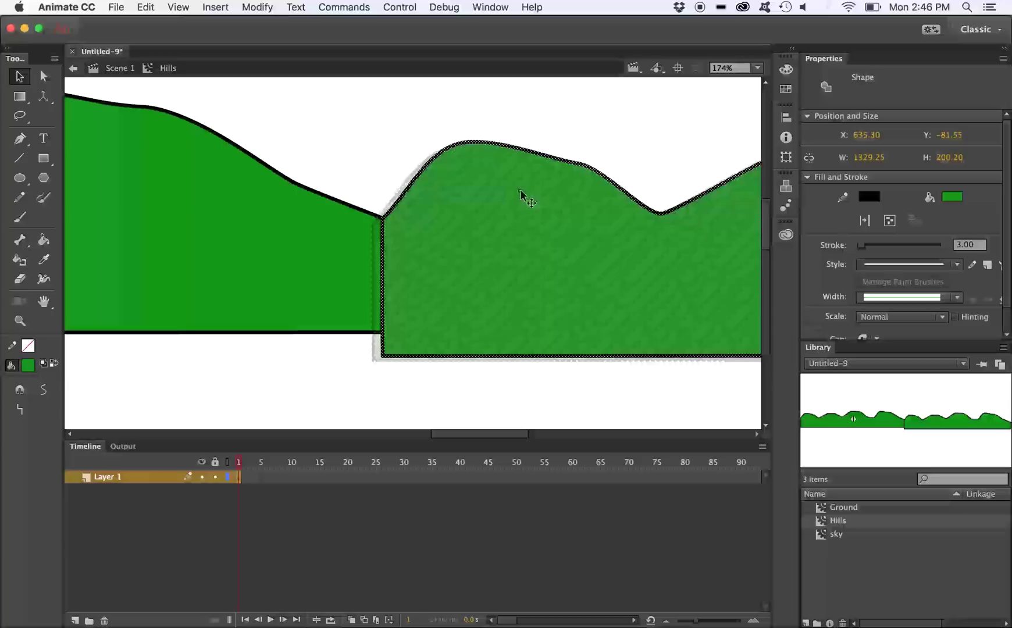
left_click_drag(432, 172, 409, 202)
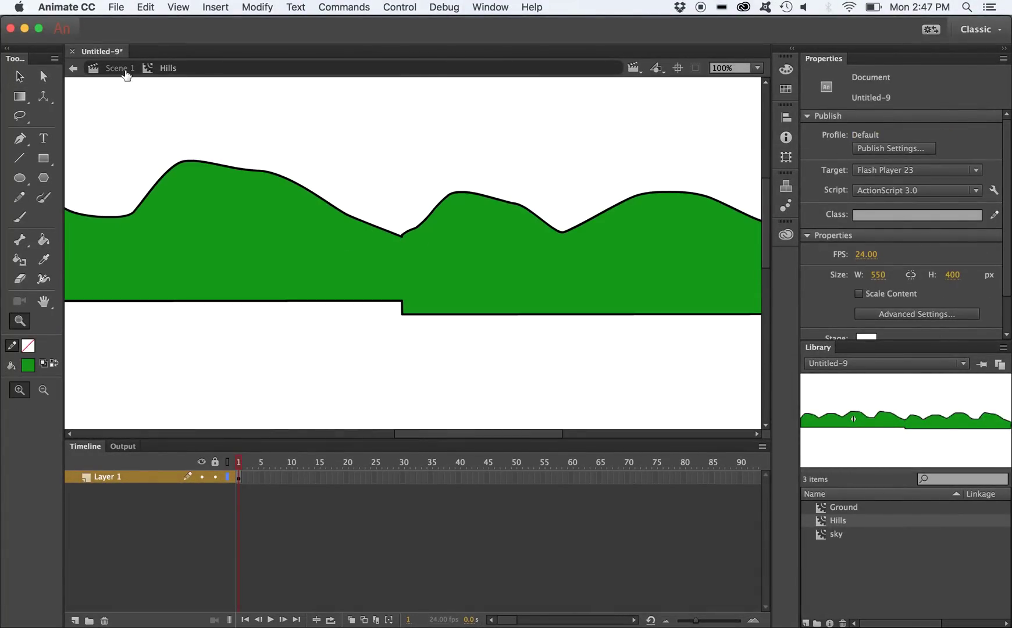
left_click(124, 70)
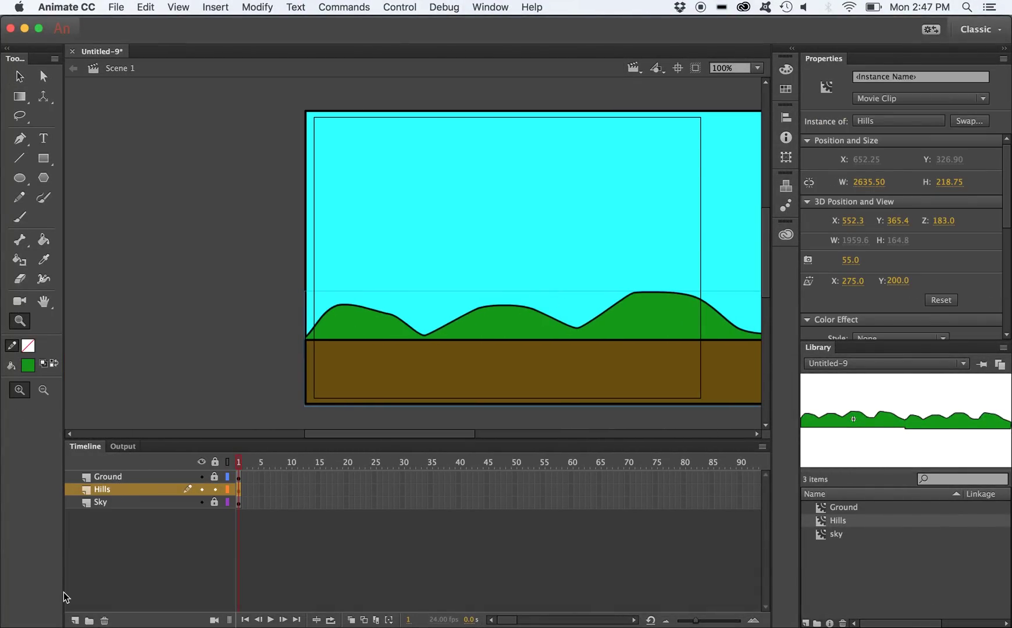
Add a new layer above Hills and name it Far Bushes
left_click(74, 620)
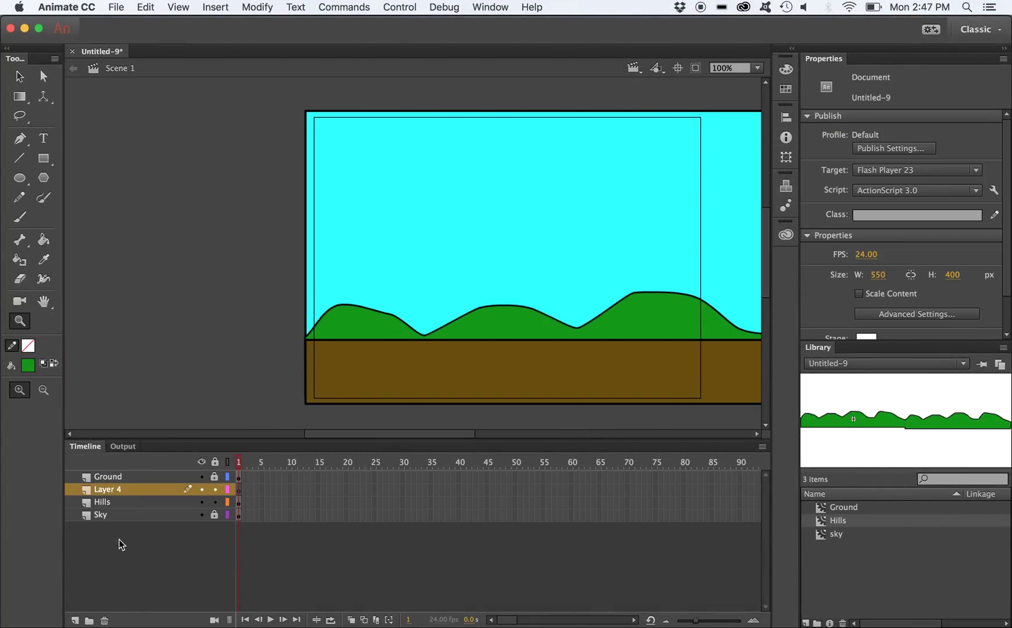
left_click(119, 491)
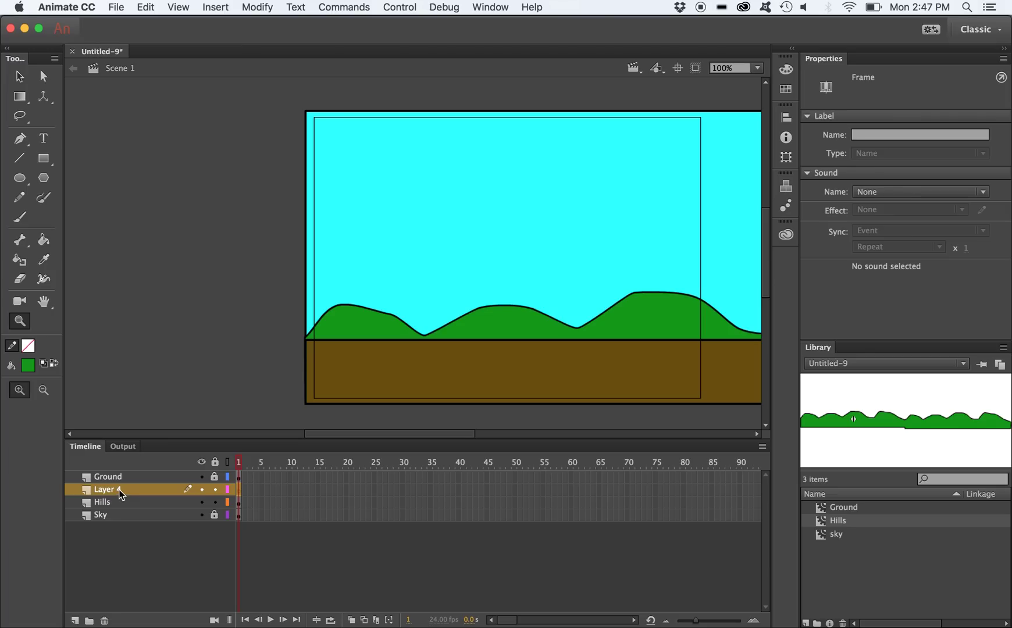
double_click(119, 489)
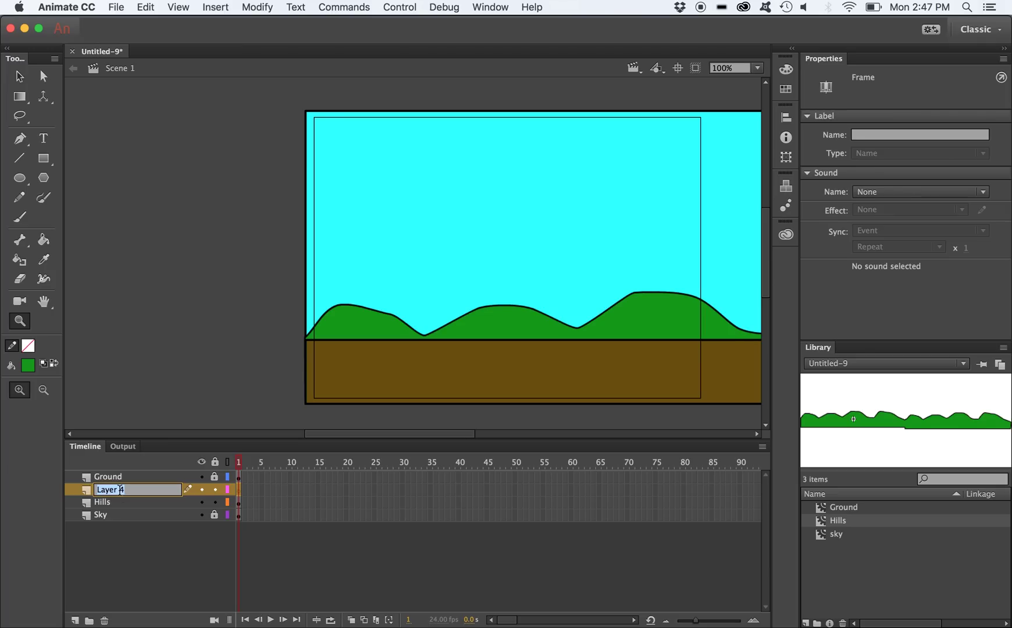
type("Far Bushes")
key("Return")
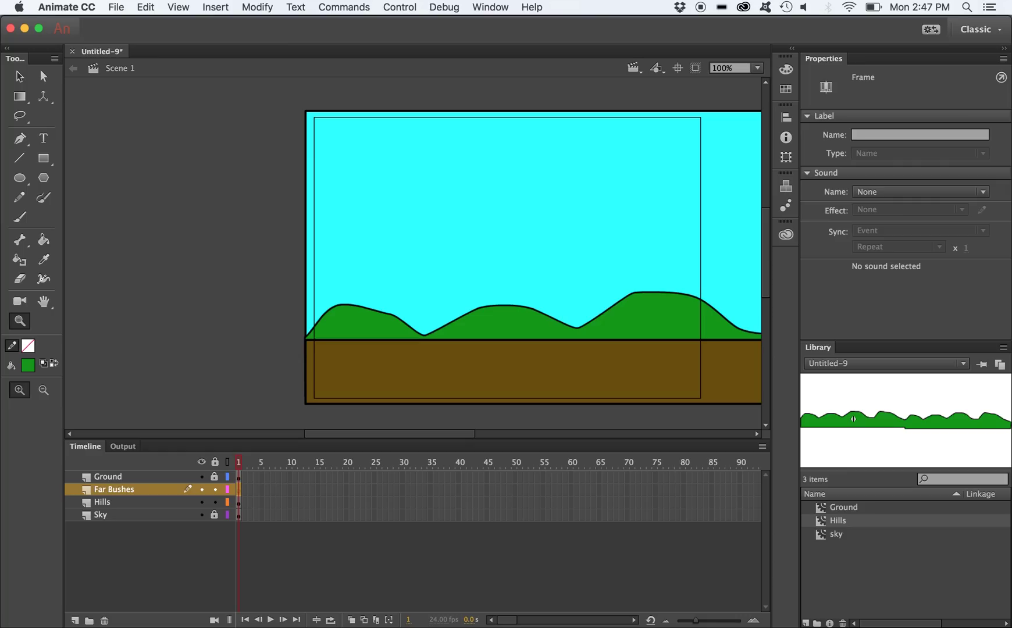
Draw overlapping bright green ovals as a bush cluster left of the stage
left_click(19, 177)
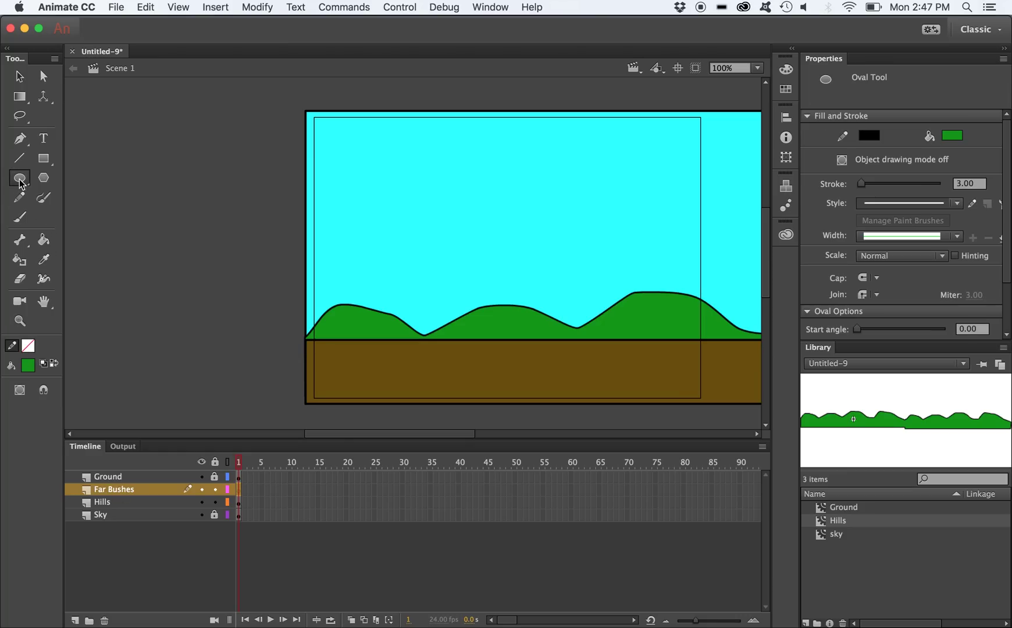
left_click(27, 369)
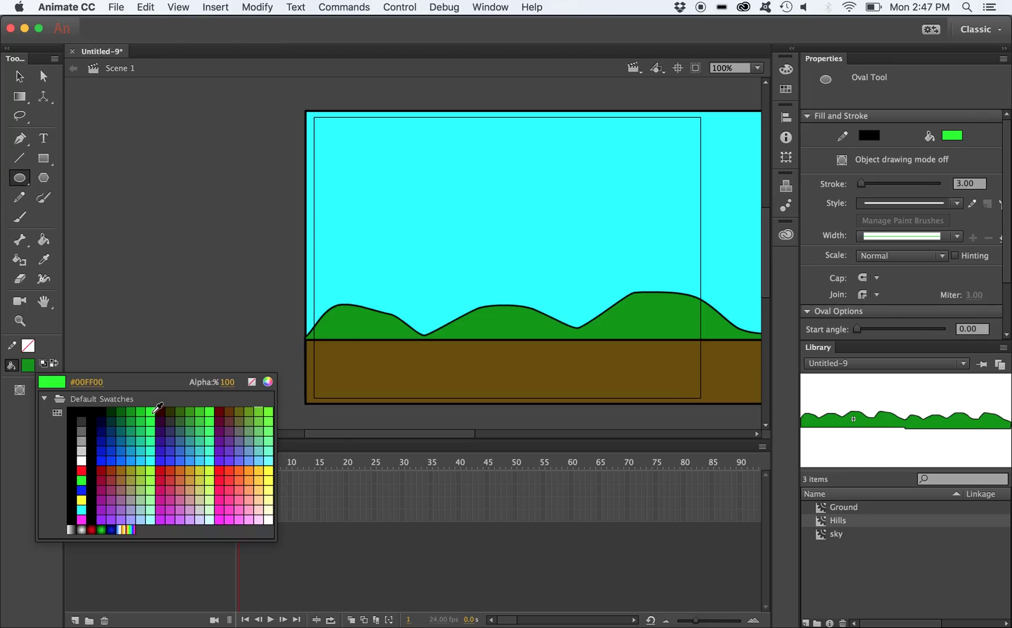
left_click(148, 404)
left_click_drag(248, 296, 275, 311)
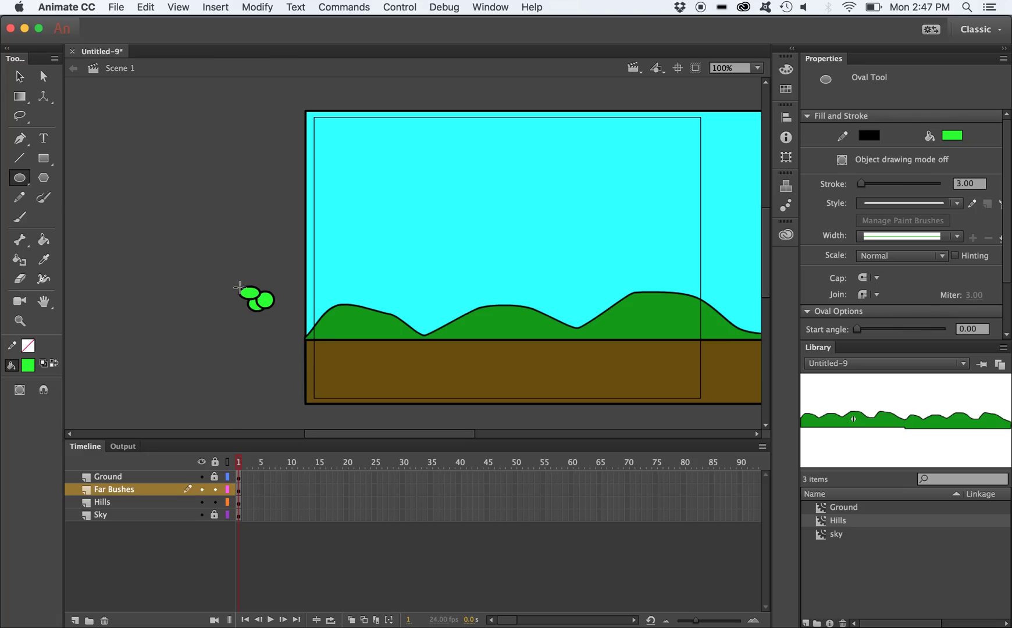
mouse_move(239, 287)
left_mouse_down()
mouse_move(260, 311)
mouse_move(270, 284)
left_mouse_up()
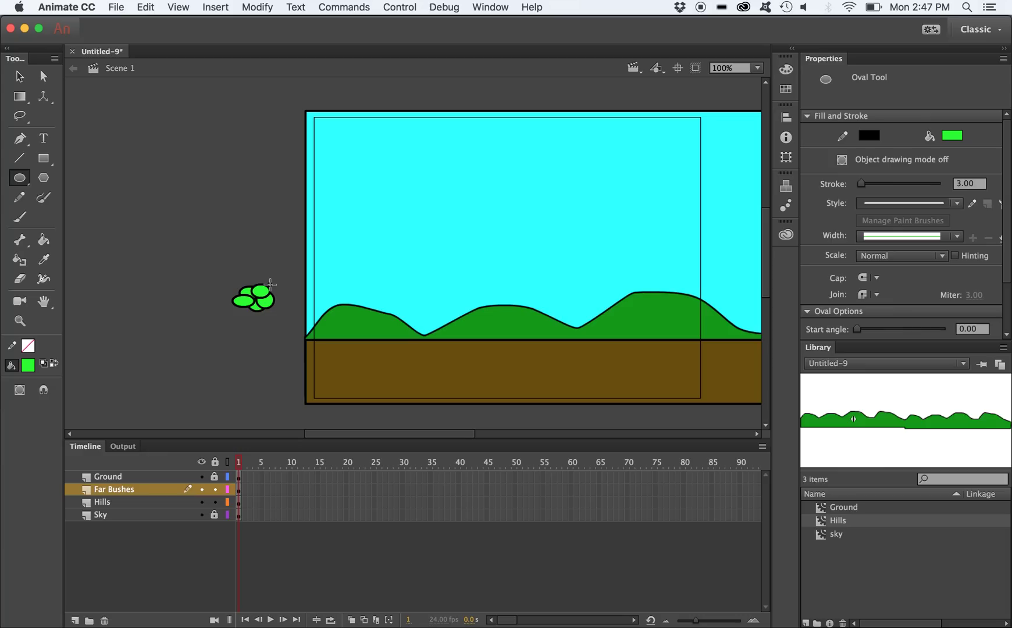
Zoom in to inspect the bush cluster, then select the whole green bush shape
left_click(19, 320)
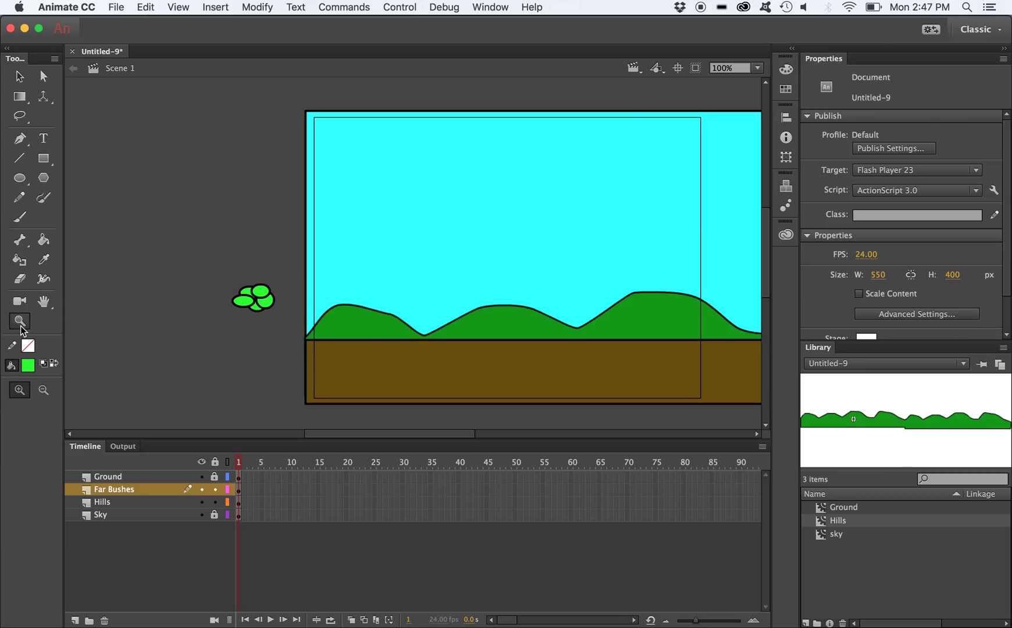
left_click_drag(213, 268, 286, 324)
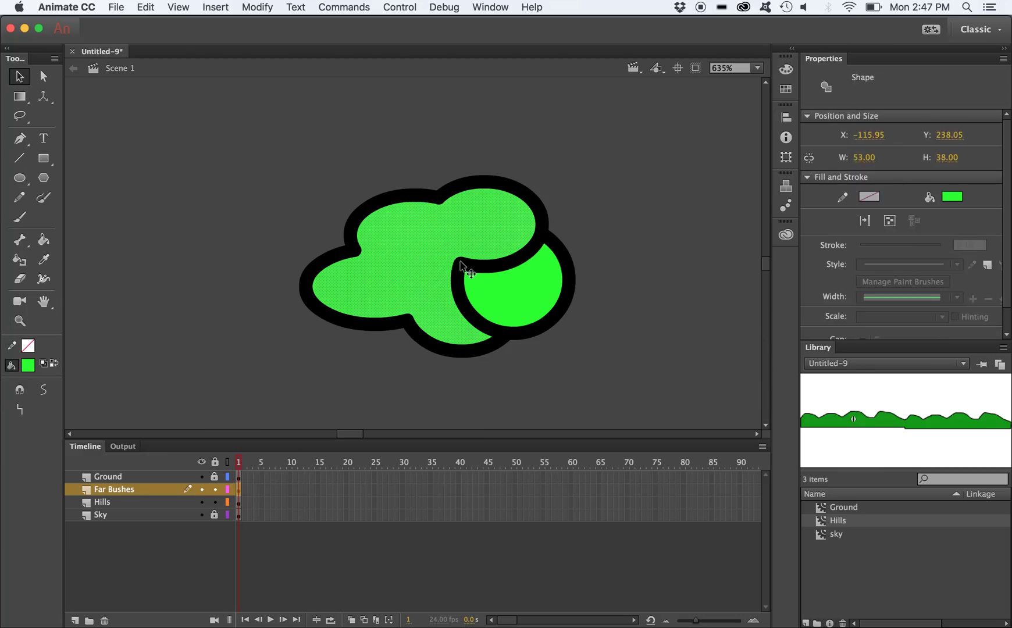
double_click(20, 320)
left_click(19, 76)
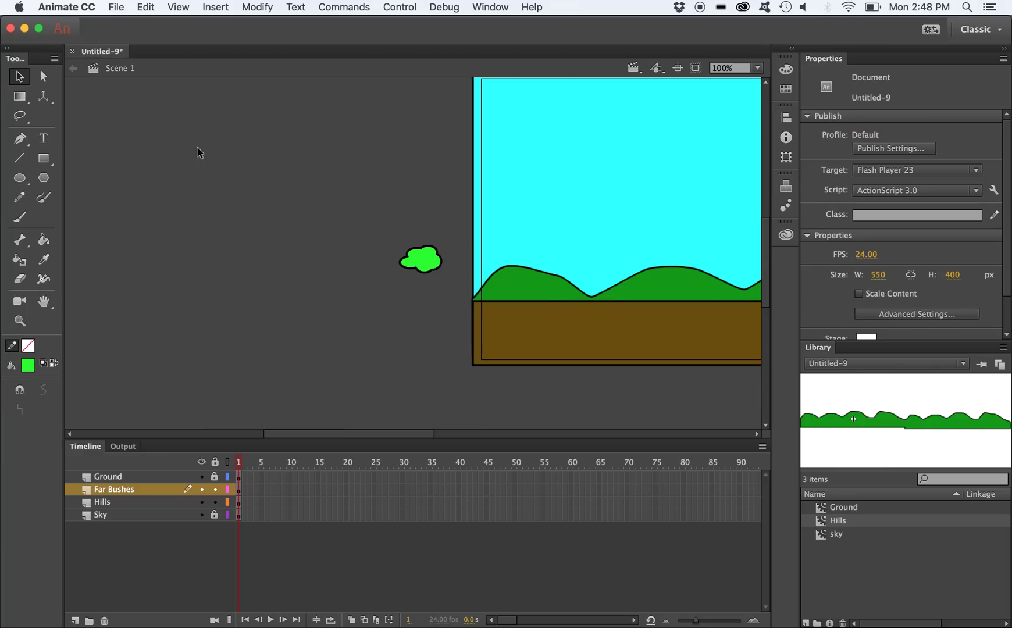
left_click_drag(371, 226, 449, 287)
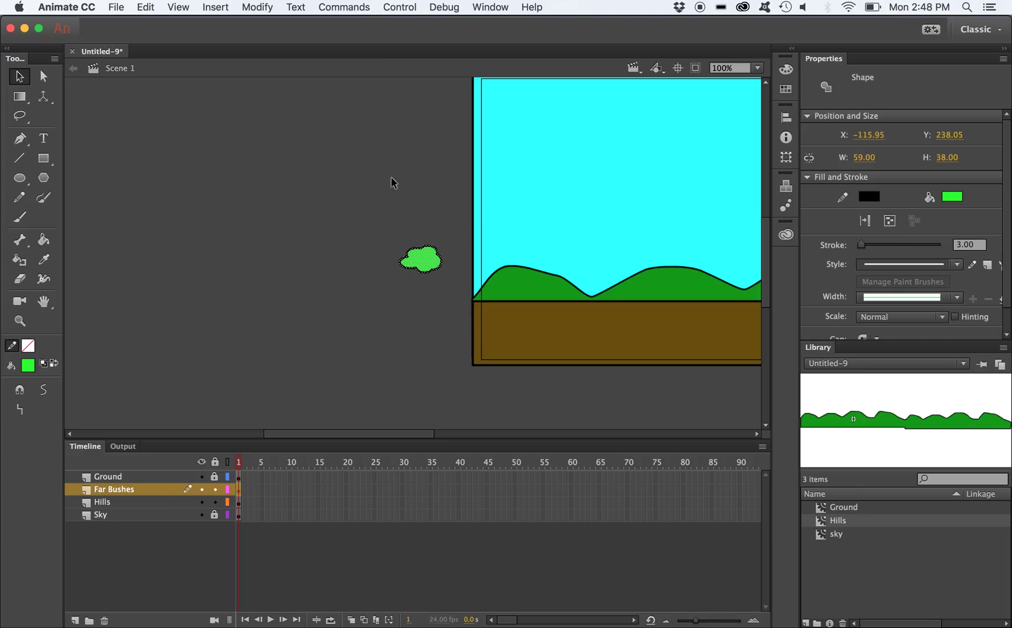
Convert the bush to a Movie Clip named bushes, place it lower-left, and move Far Bushes to the top
left_click(257, 7)
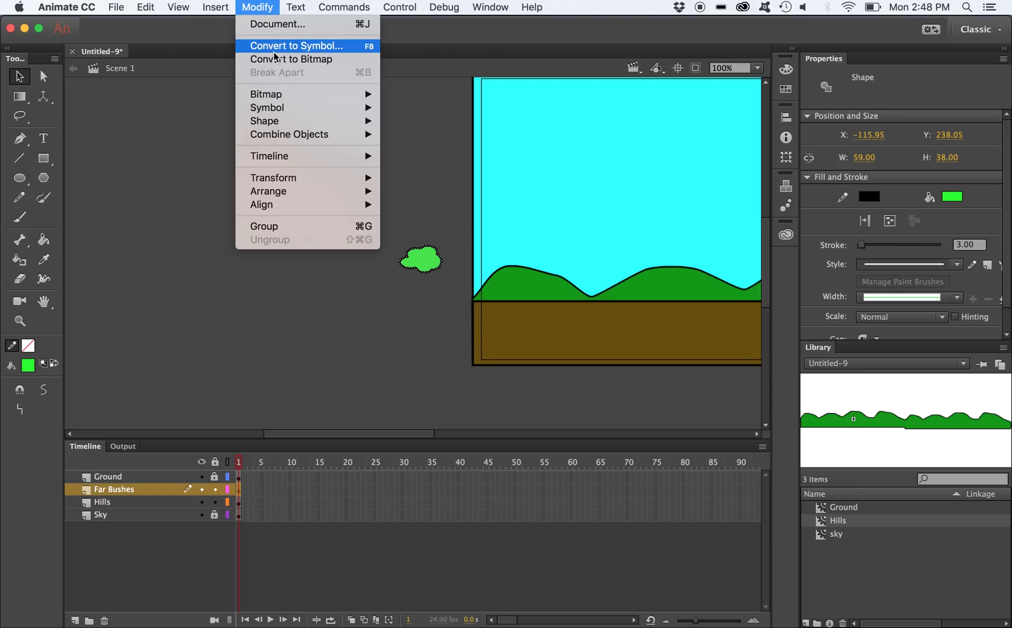
left_click(339, 50)
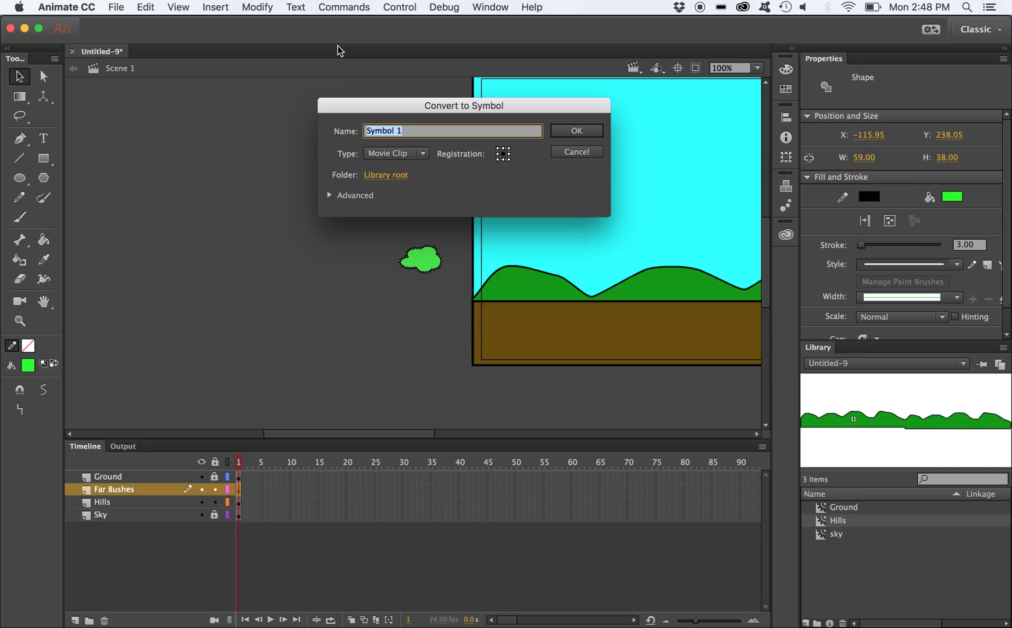
type("bushes")
key("Return")
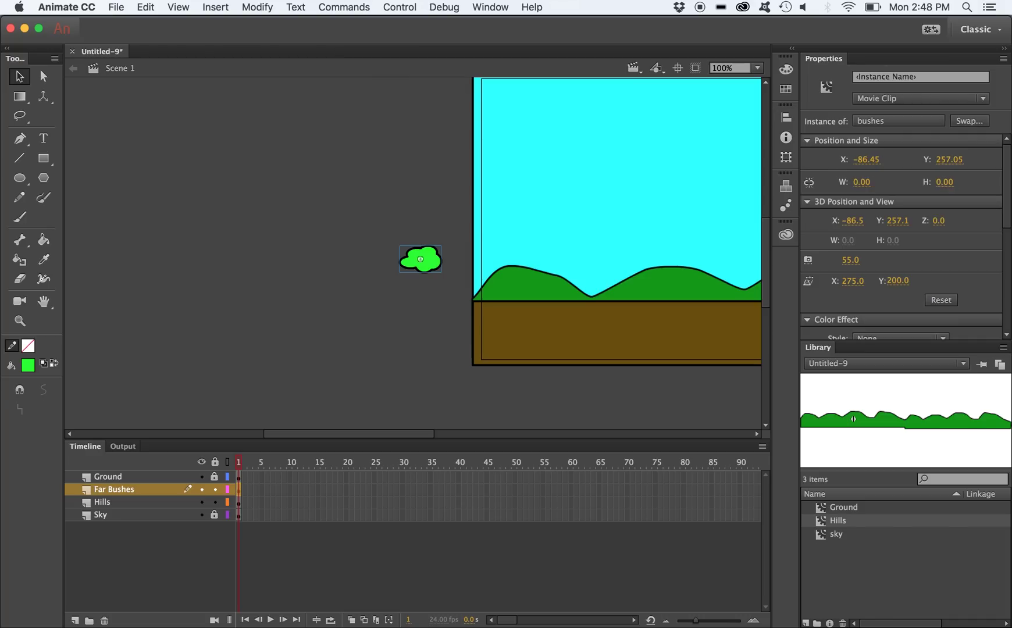
left_click_drag(437, 266, 514, 307)
left_click_drag(118, 483, 118, 472)
Edit the bushes symbol into a 1154.90 px row of bushes, then return to Scene 1
double_click(495, 294)
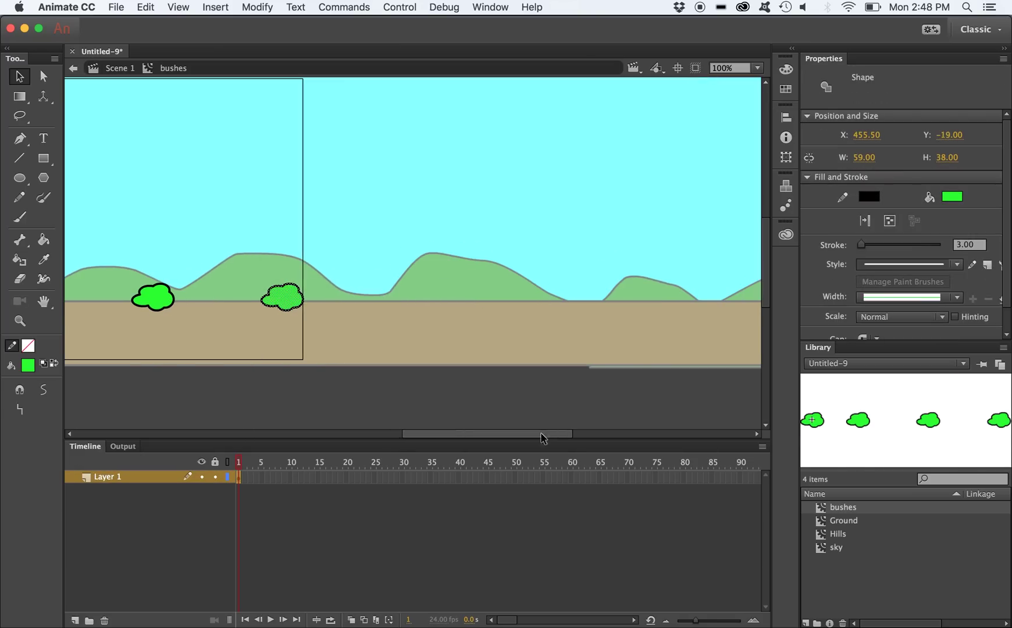
left_click(120, 68)
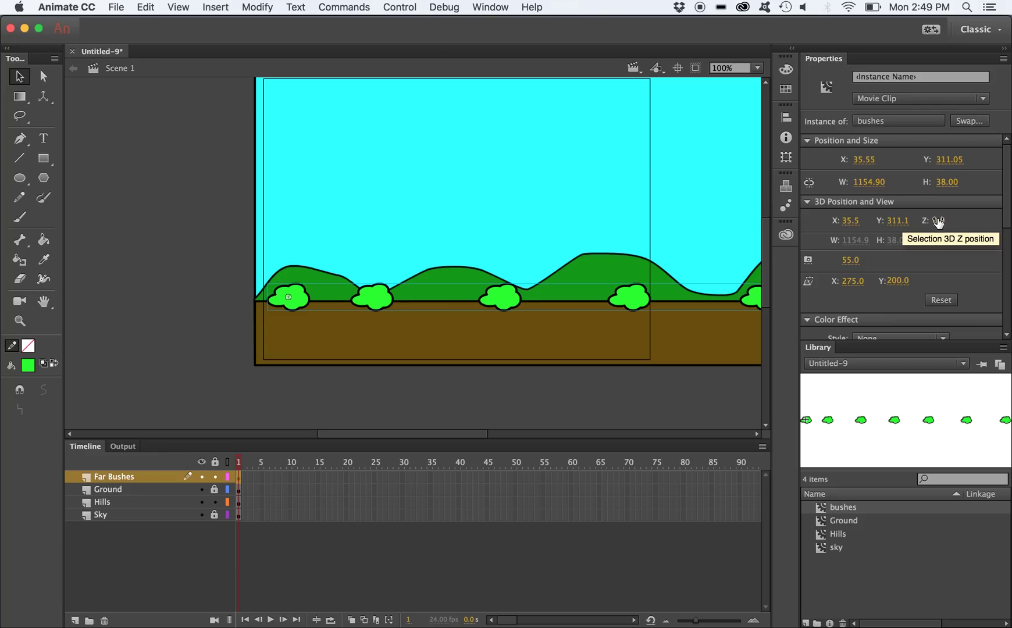
Move Far Bushes below Ground, set the bushes to Z 165, and lower them to X -0.5, Y 347.1
left_click_drag(110, 471, 114, 490)
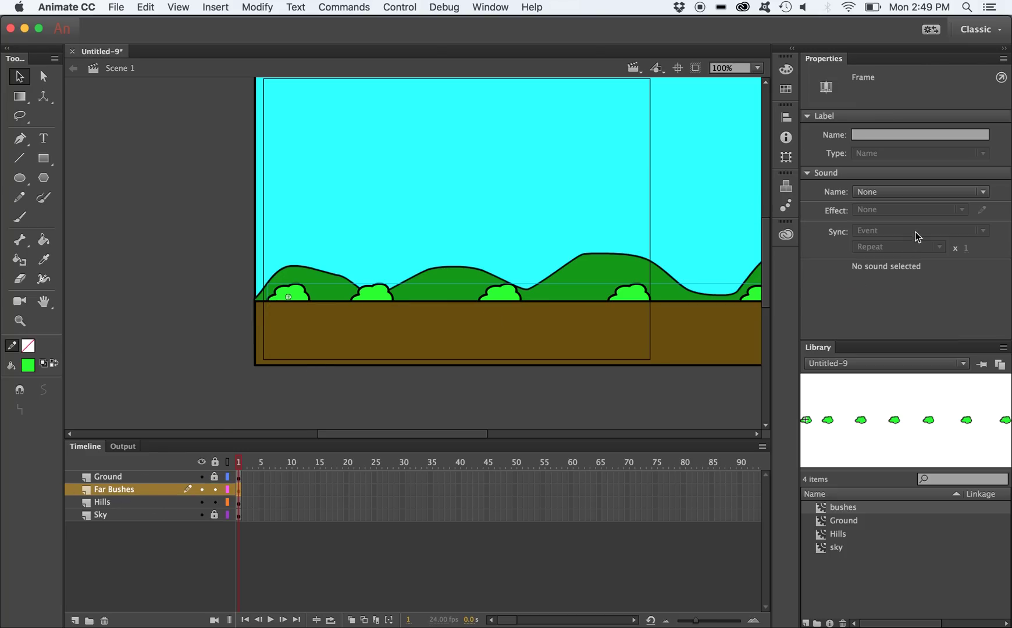
left_click(508, 286)
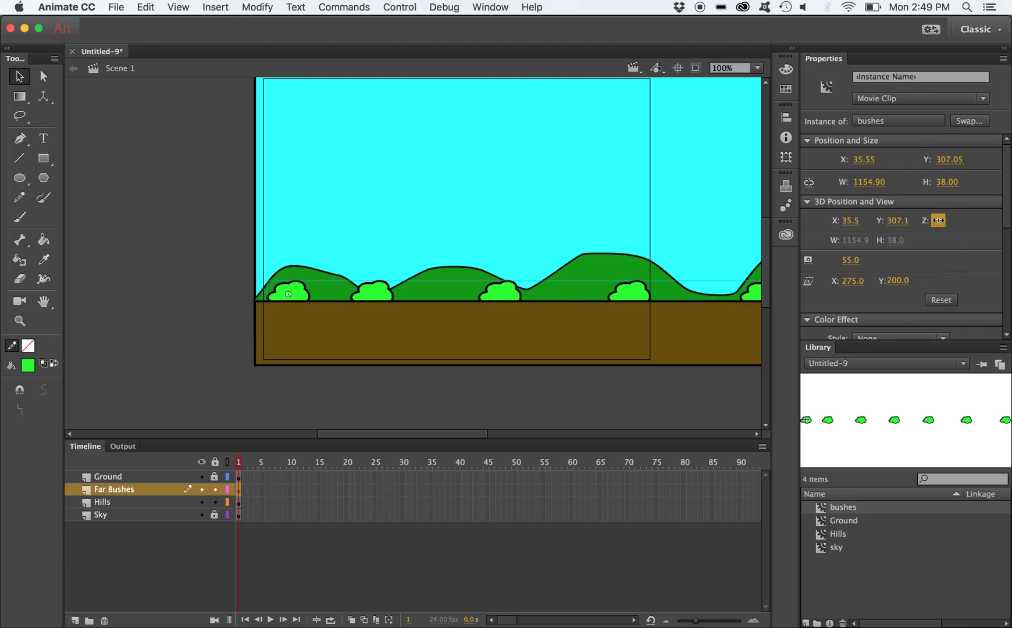
left_click_drag(938, 220, 995, 235)
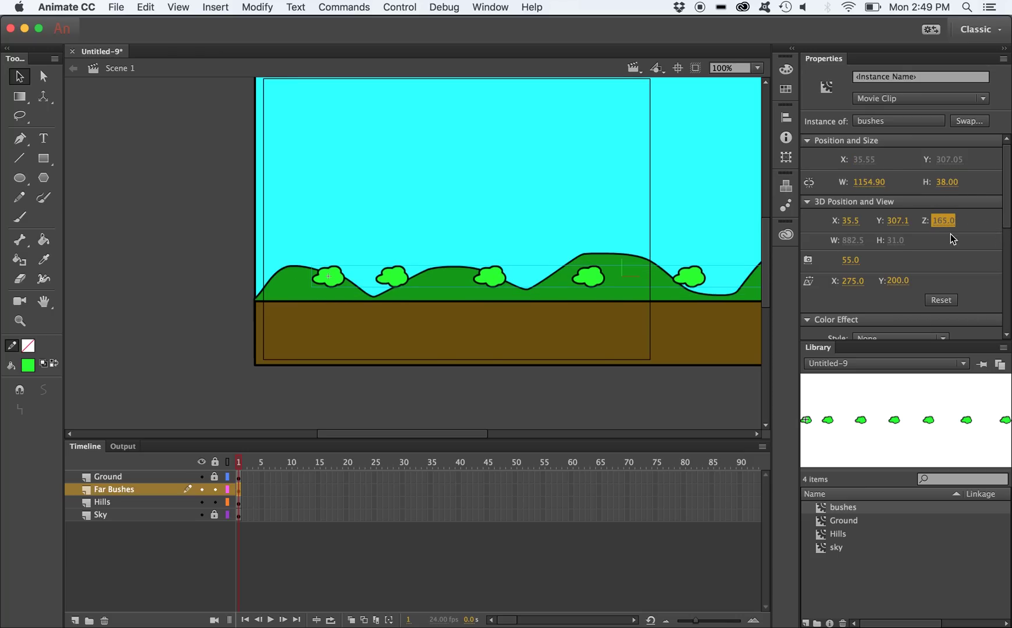
left_click_drag(586, 277, 562, 304)
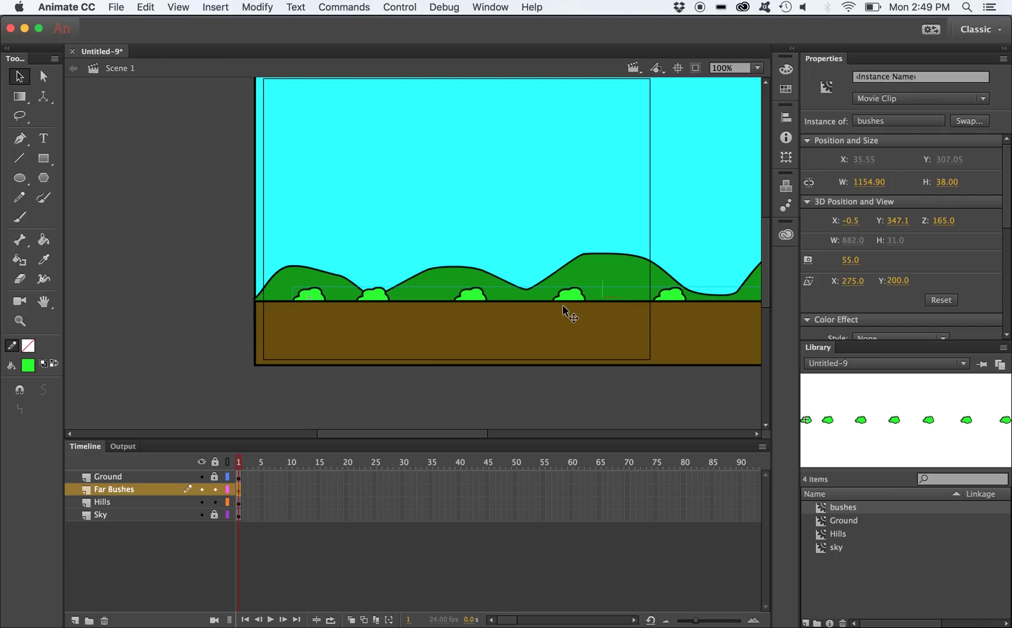
Duplicate the Far Bushes layer and move the copy to the top of the layer list
right_click(127, 489)
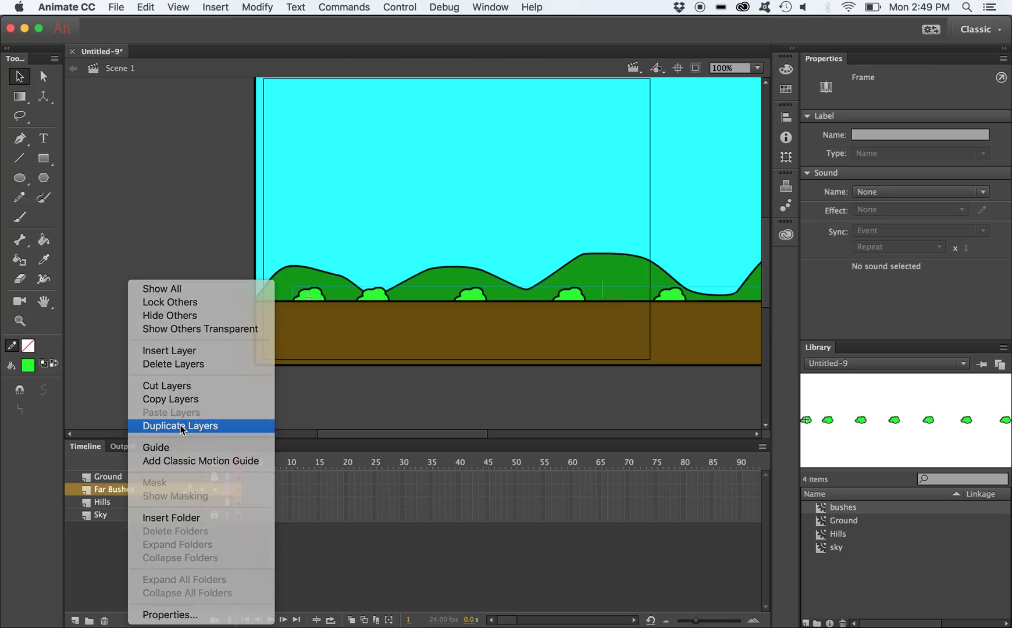
left_click(182, 429)
left_click_drag(140, 481, 143, 476)
Rename the copied layer to 'Near Bushes' and select its bushes on the stage
double_click(145, 476)
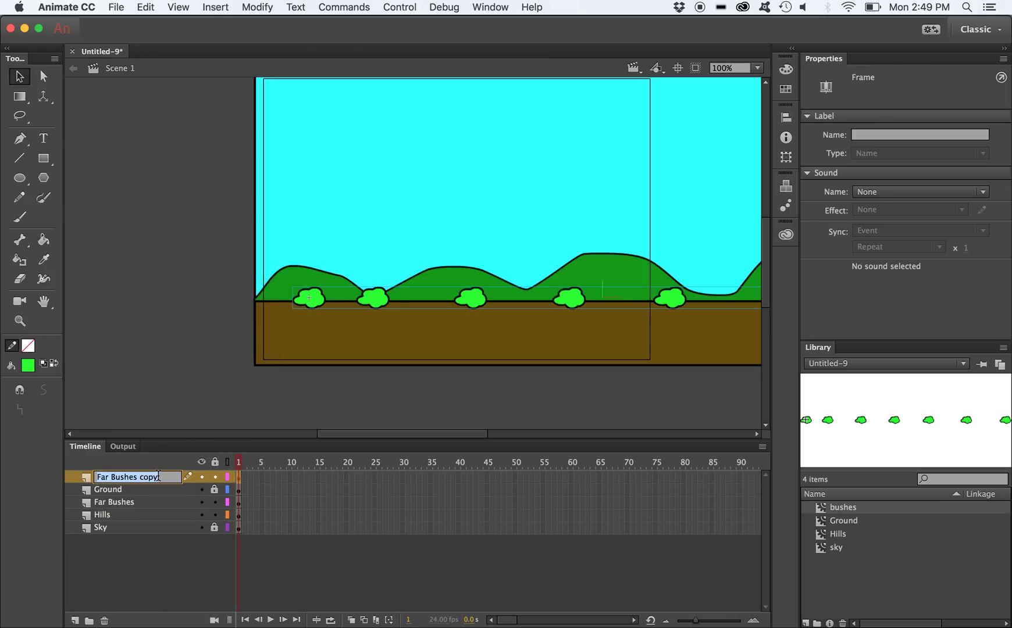
type("Near Bush")
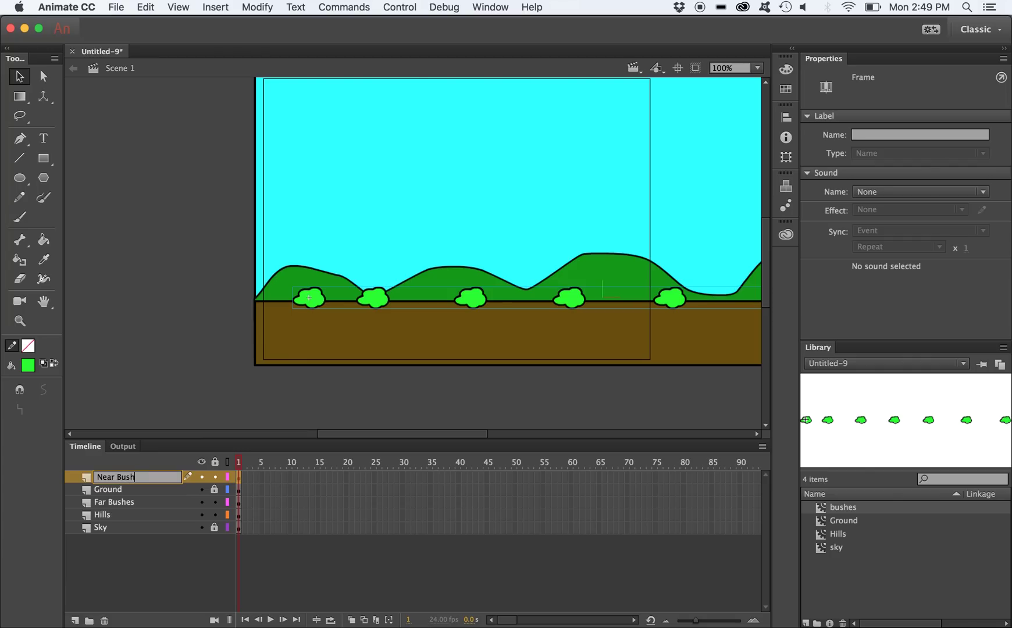
type("es")
key("Return")
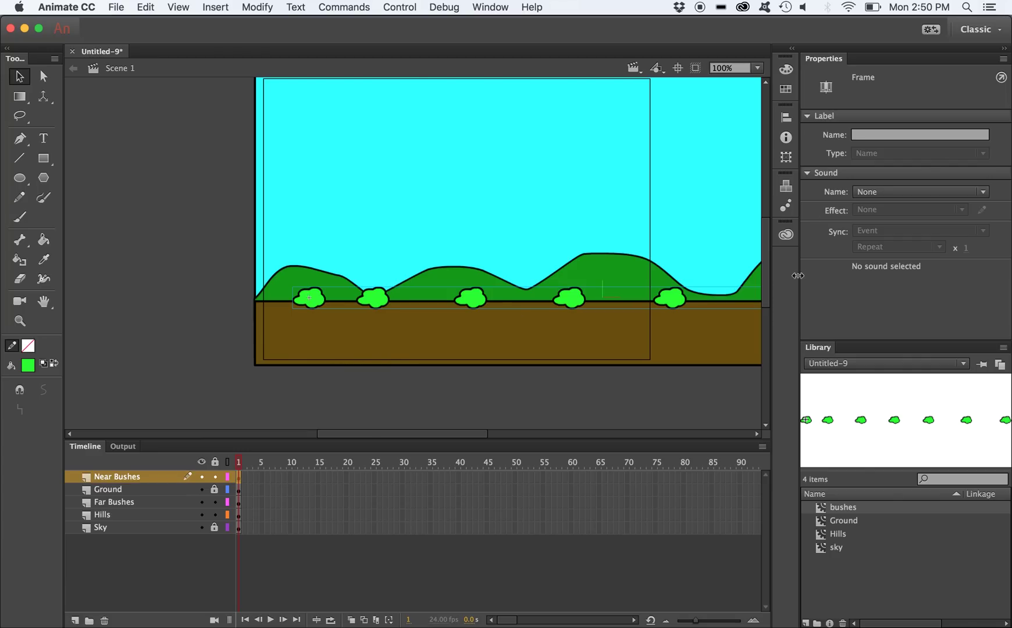
left_click_drag(414, 433, 442, 433)
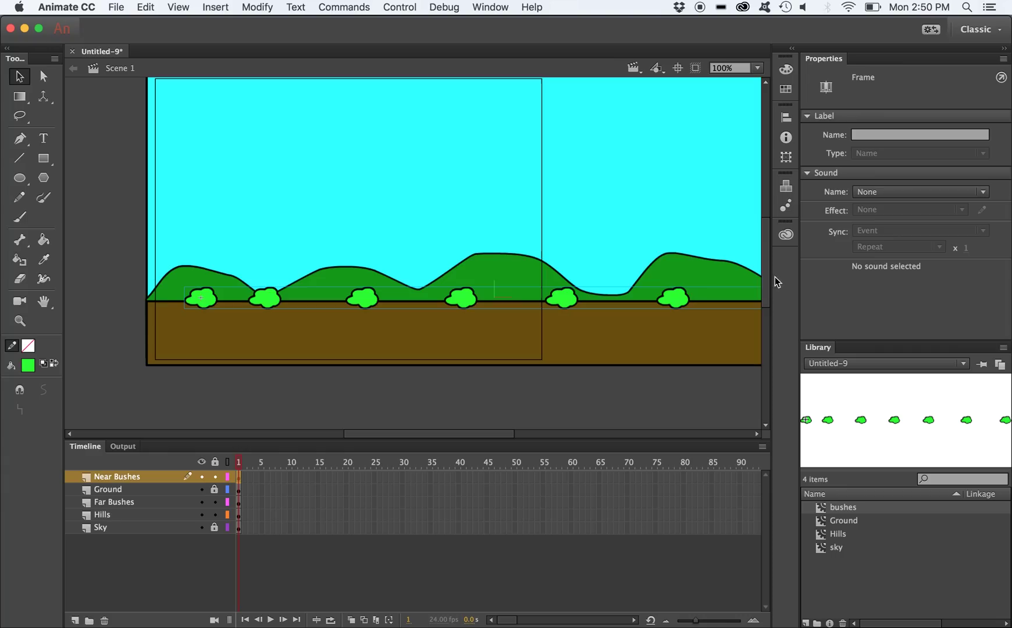
left_click(691, 300)
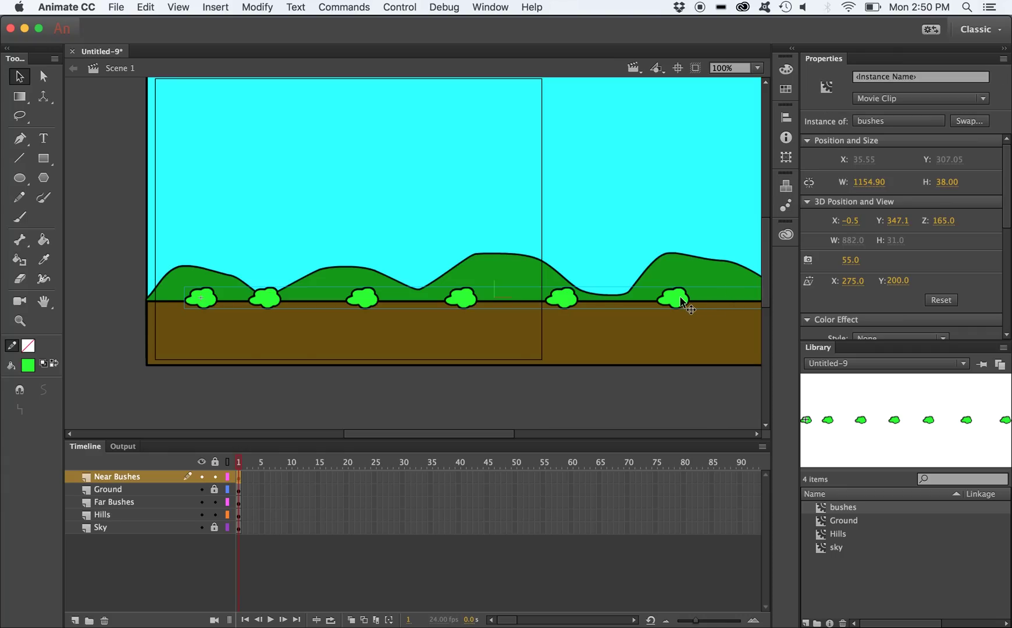
Set the near bushes' 3D Z to 0 and place them at X 212.6, Y 307.0 along the hill line
left_click(945, 221)
type("0")
key("Return")
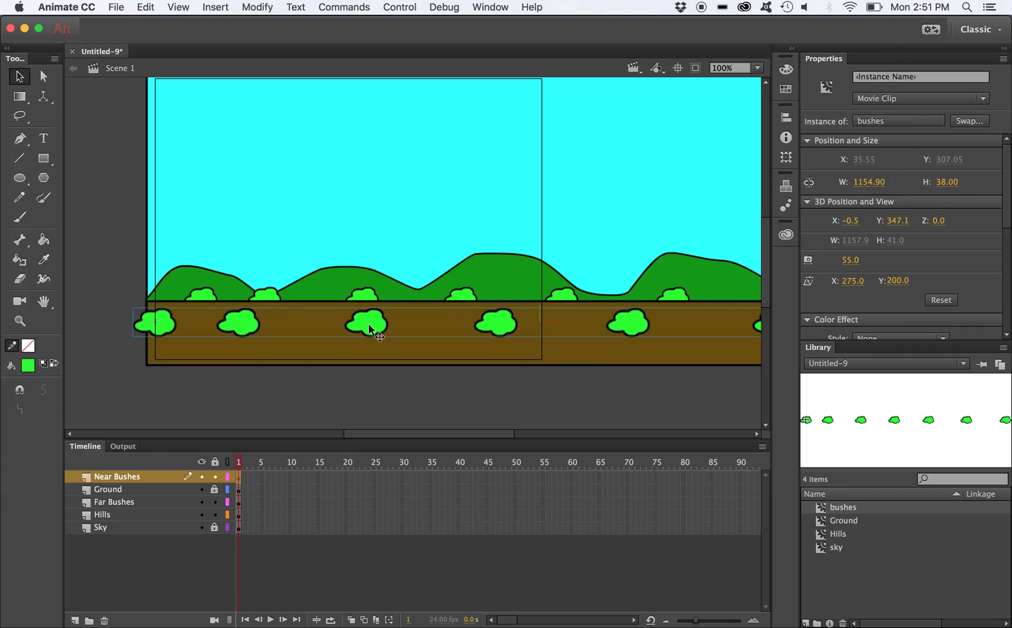
left_click_drag(368, 323, 521, 302)
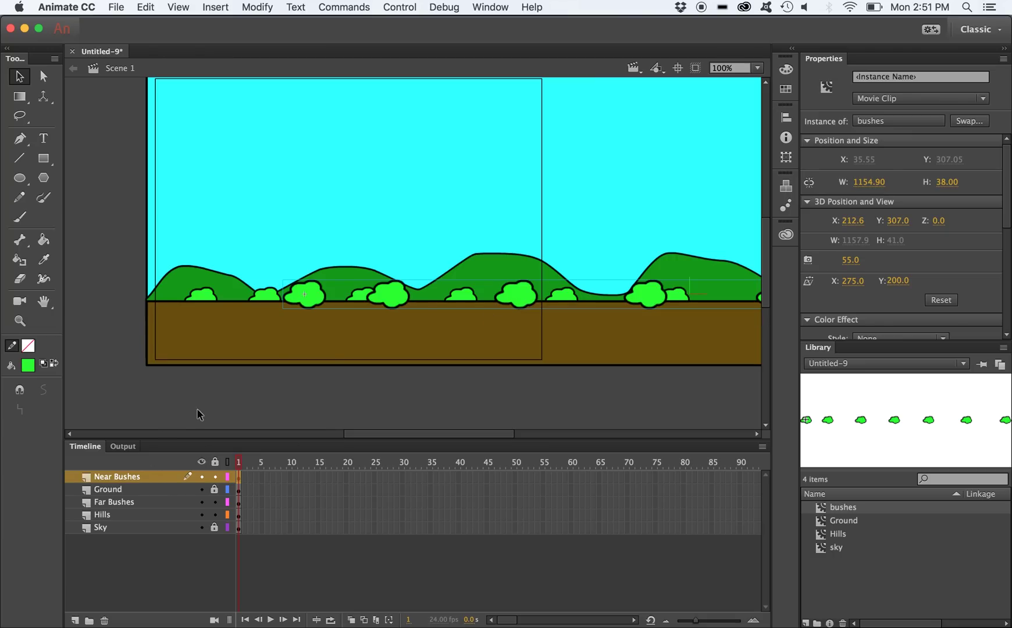
left_click_drag(412, 436, 385, 438)
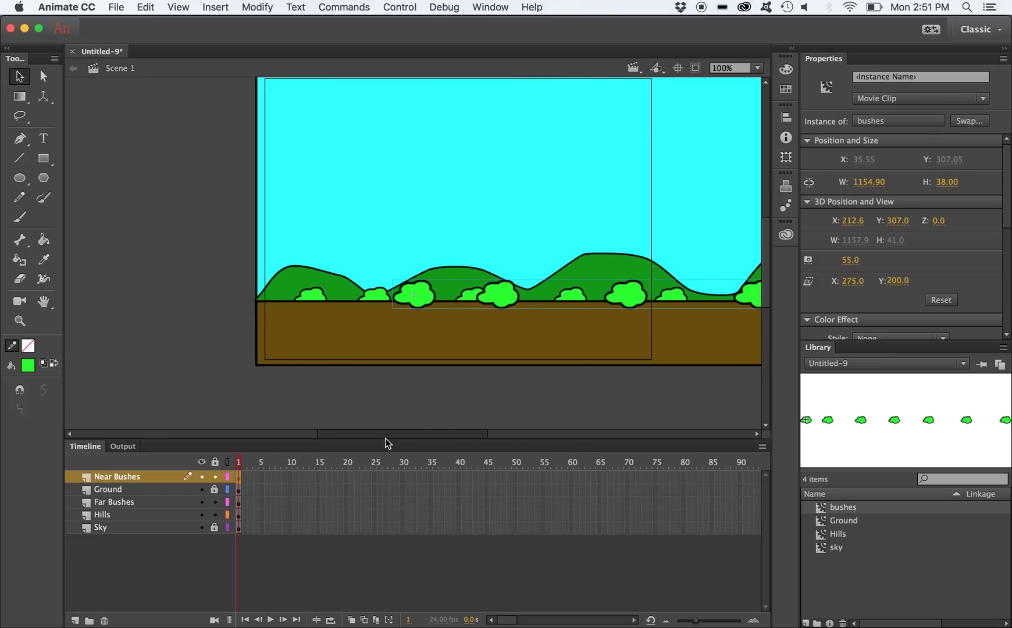
Add a Camera layer, clip content outside the stage, and adjust the far bushes to Z 157.0
left_click(20, 302)
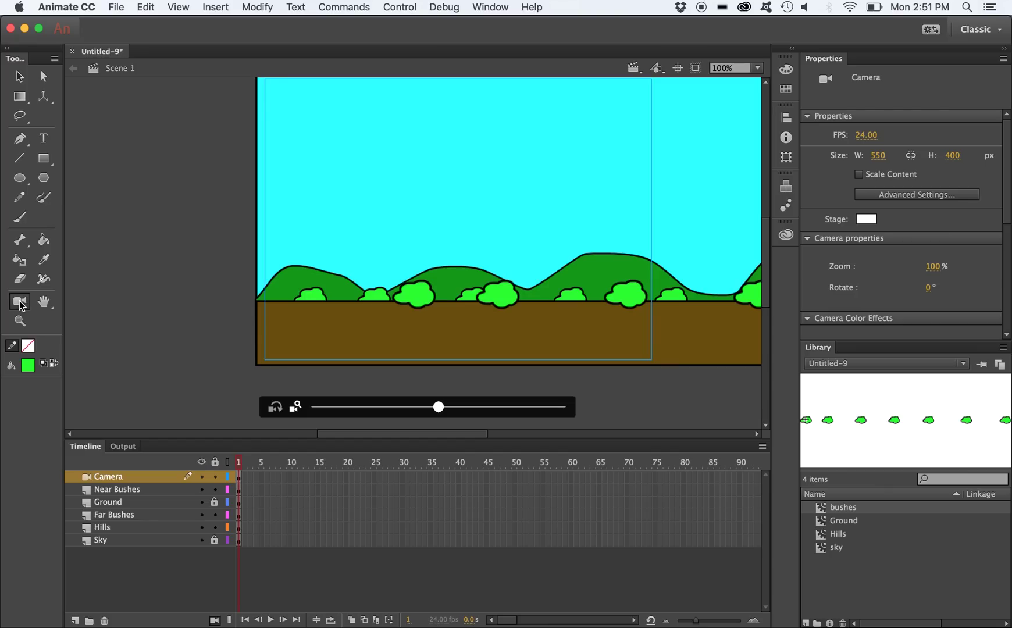
left_click(696, 68)
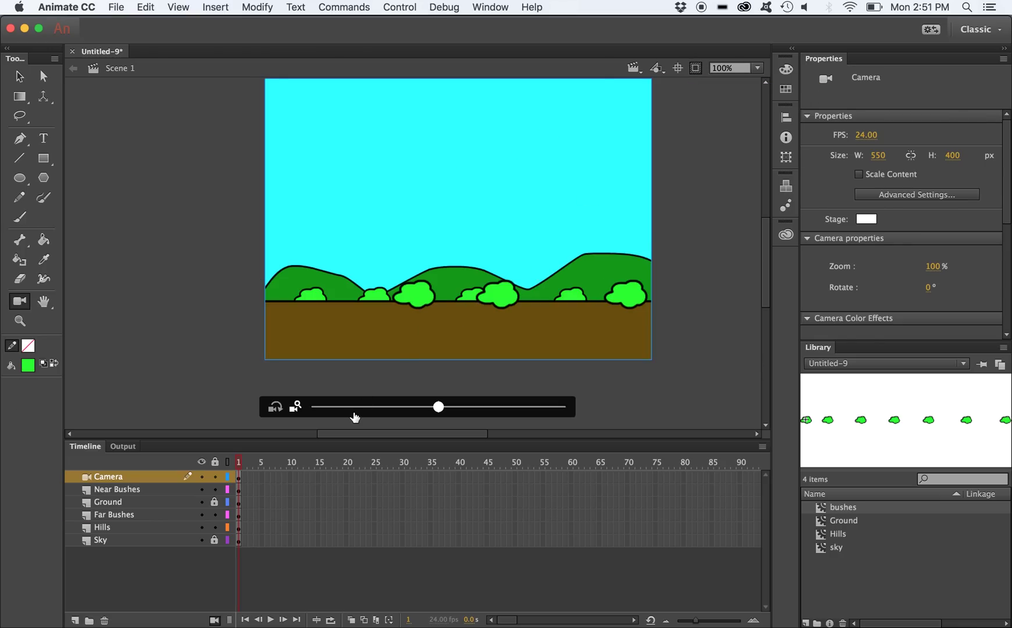
mouse_move(942, 220)
left_mouse_down()
mouse_move(844, 232)
mouse_move(942, 236)
left_mouse_up()
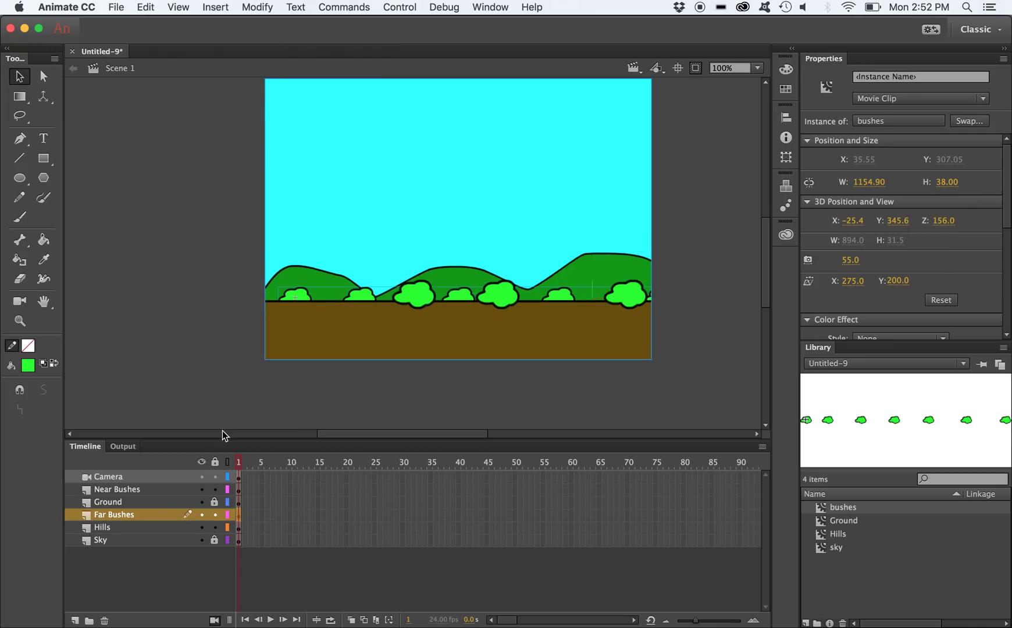
left_click(222, 427)
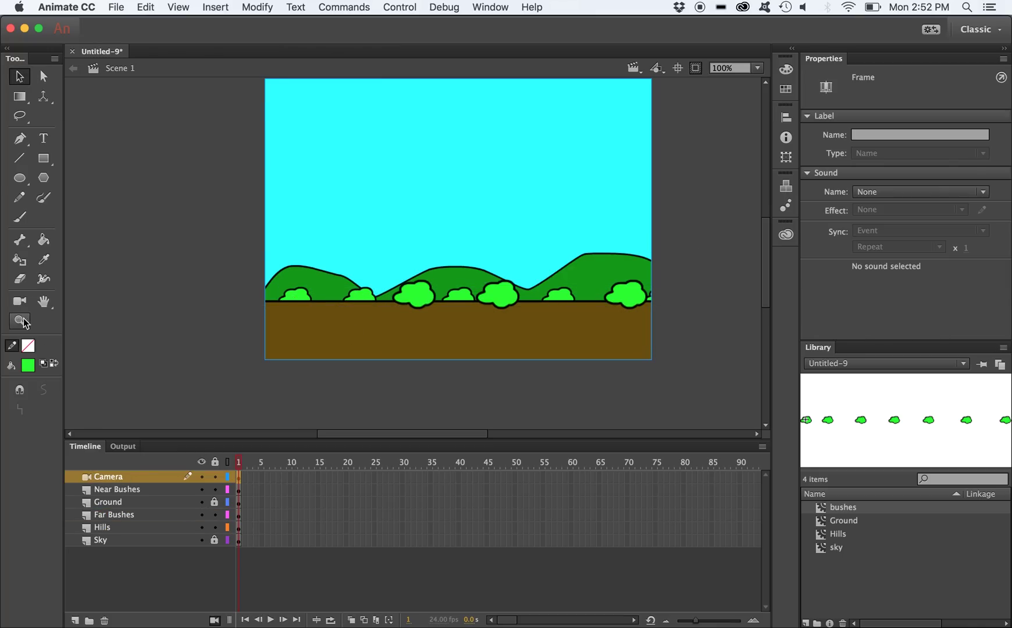
left_click(19, 303)
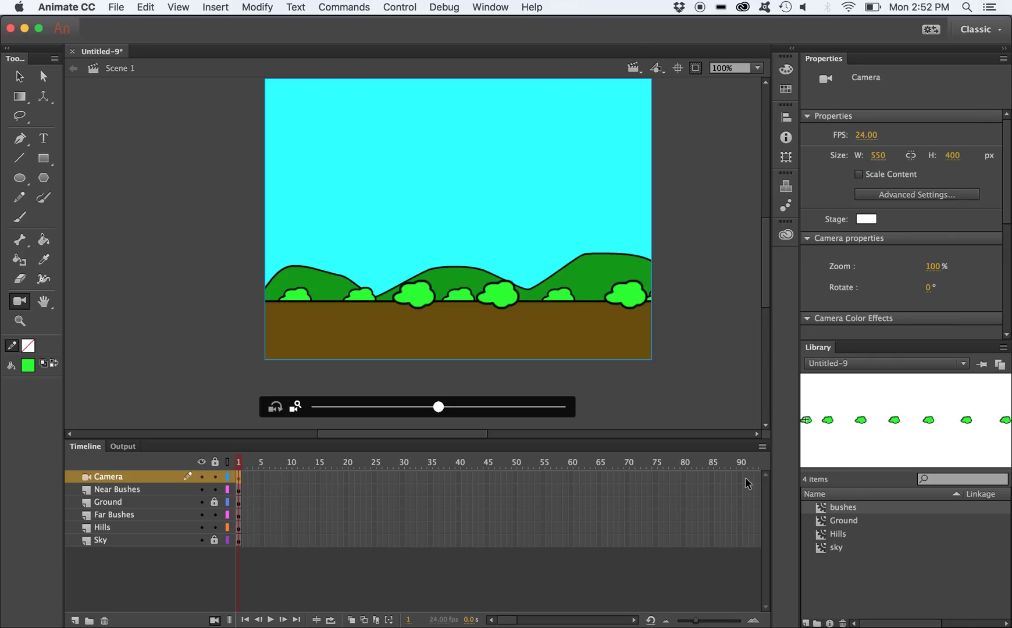
Insert keyframes at frame 90 on all six layers, Camera through Sky, via Insert > Timeline > Keyframe
left_click_drag(741, 476, 744, 546)
left_click(744, 545)
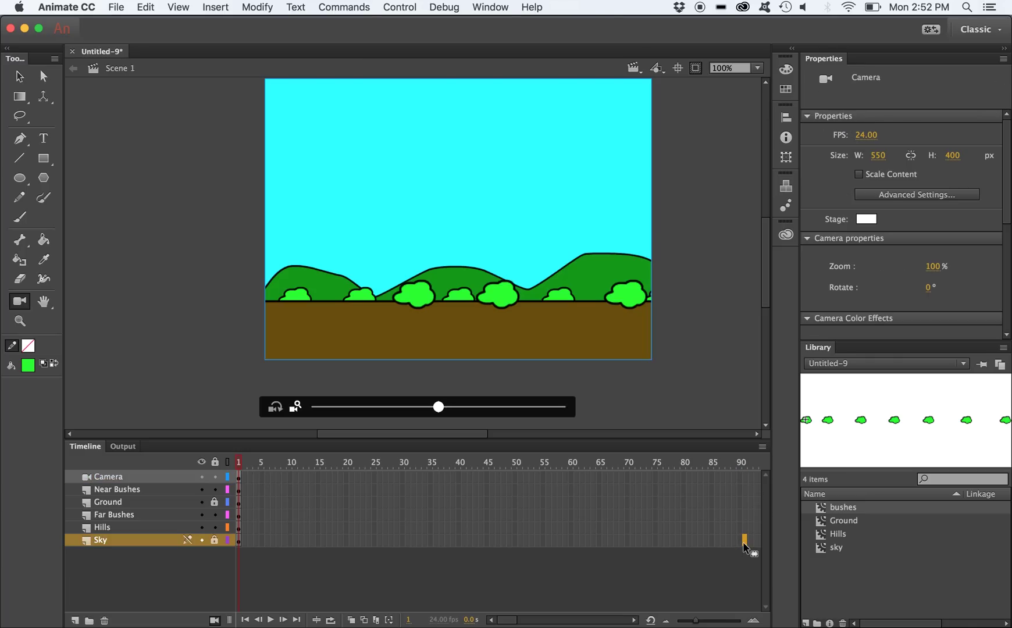
left_click(743, 481)
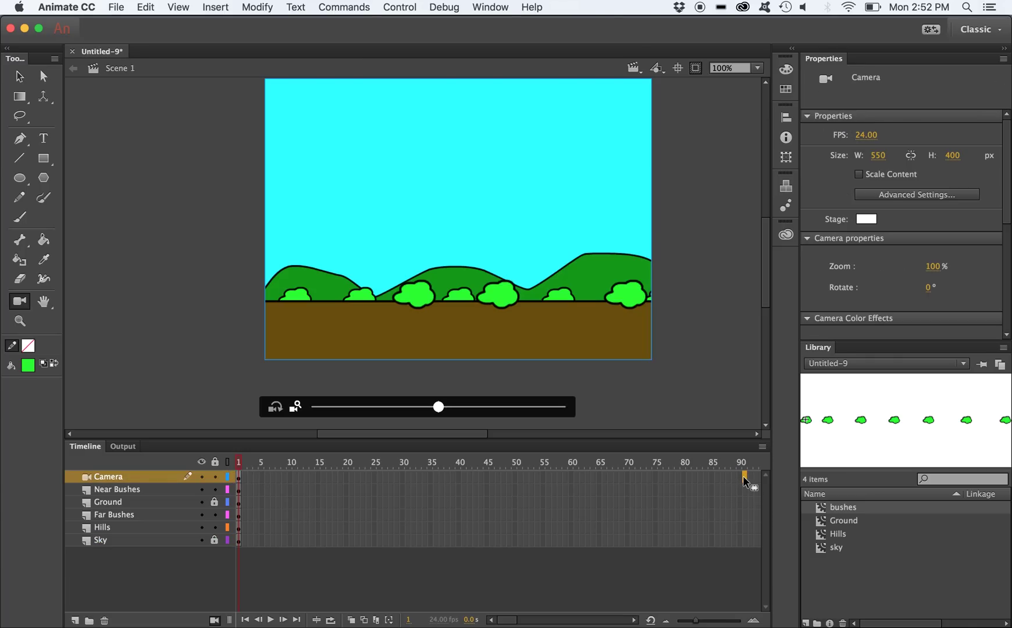
left_click(745, 540, "shift")
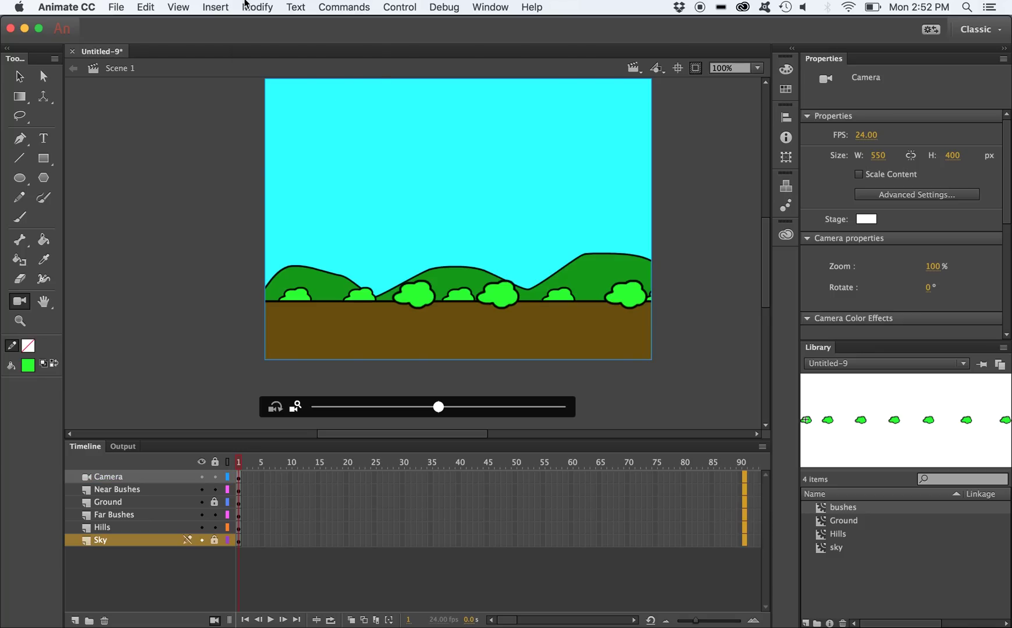
left_click(215, 7)
mouse_move(249, 99)
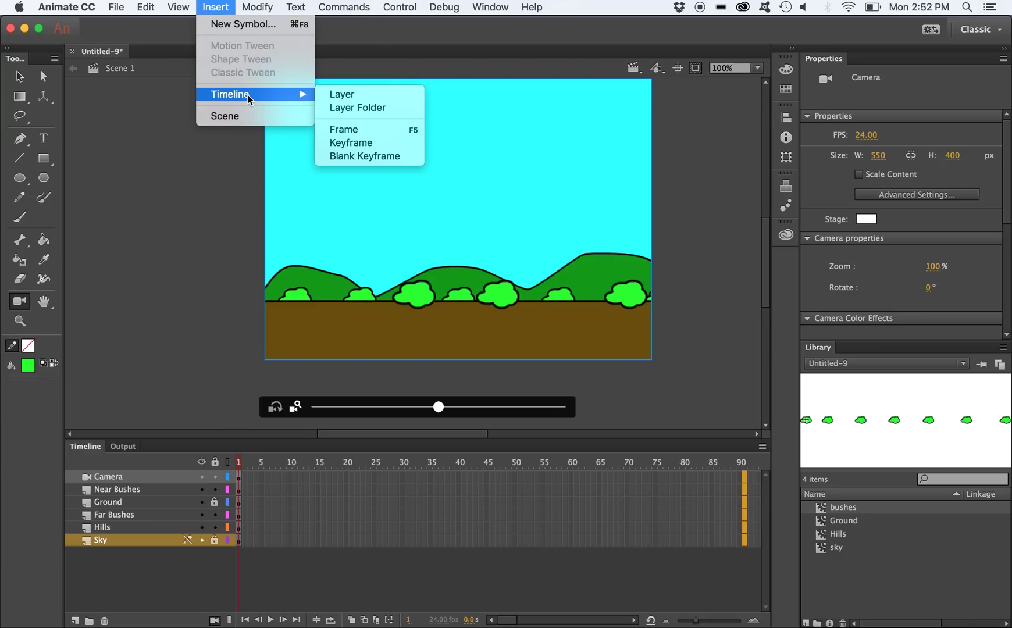
left_click(349, 142)
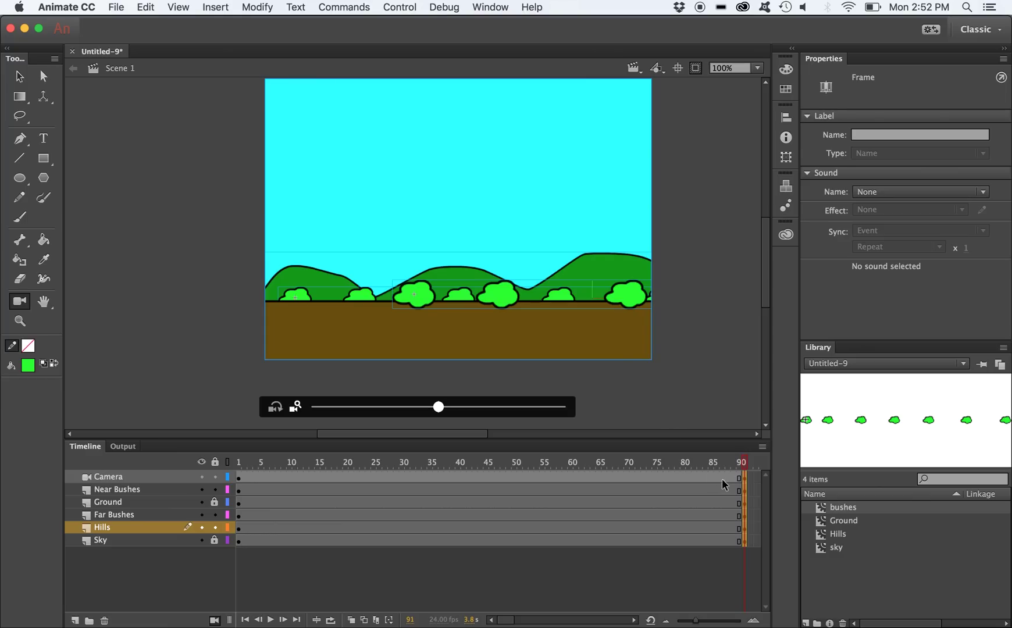
left_click(745, 478)
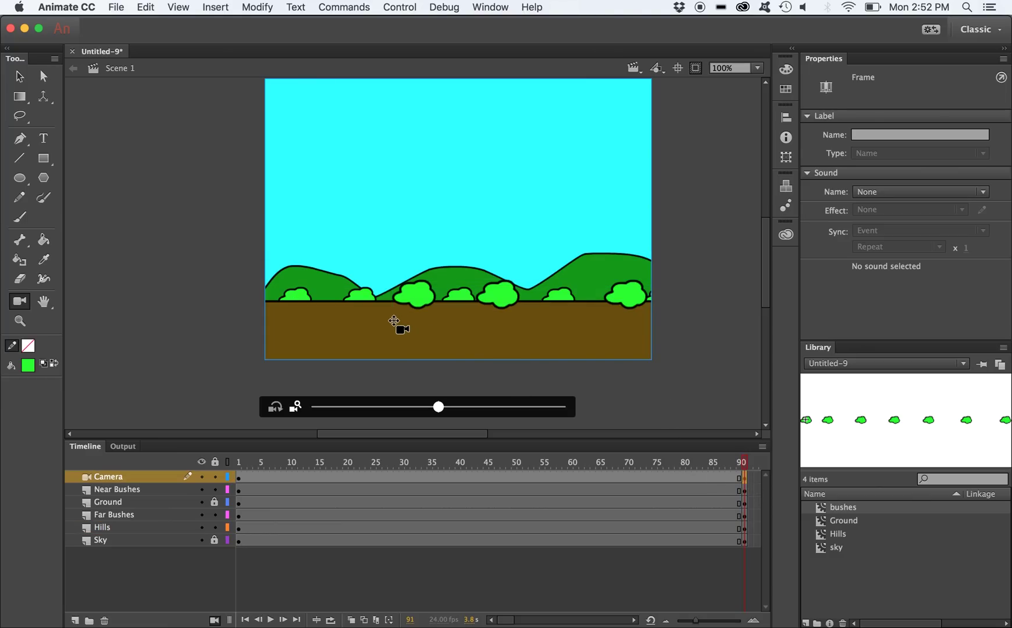
Pan the camera at frame 90 across the landscape to its end position over the hills and bushes
left_click_drag(353, 317, 508, 282)
left_click_drag(337, 267, 458, 279)
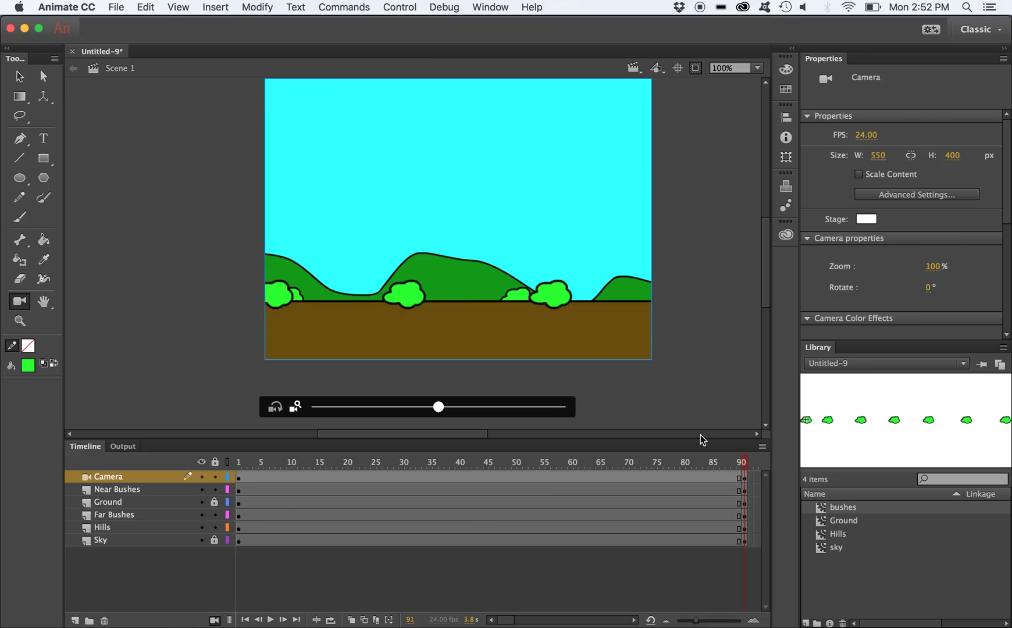
Create a classic tween on the Camera layer spanning frames 1–90 and play it from frame 1
right_click(561, 473)
left_click(627, 287)
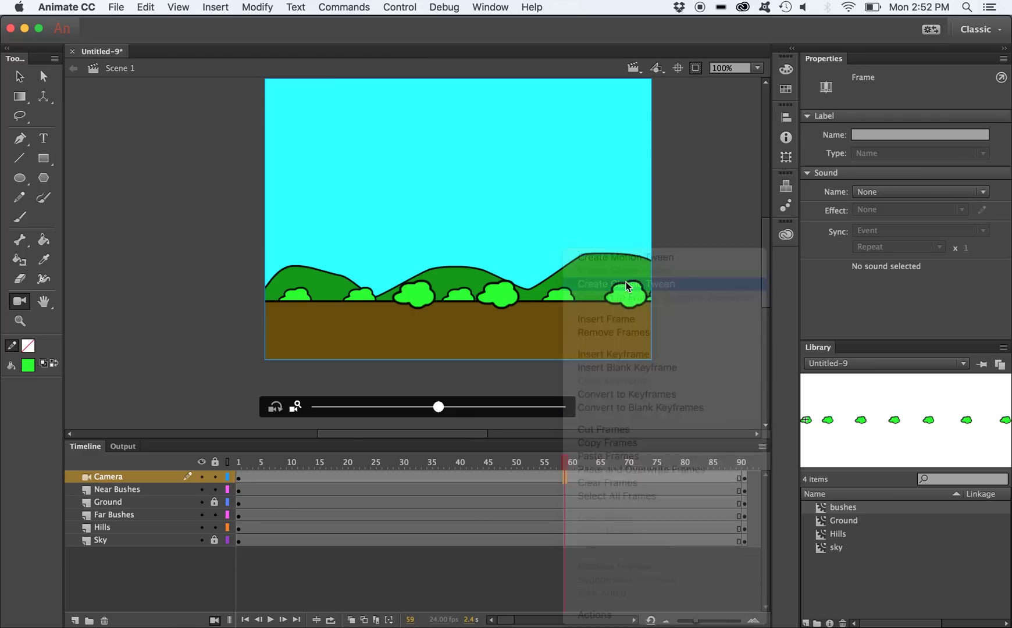
left_click_drag(570, 462, 207, 462)
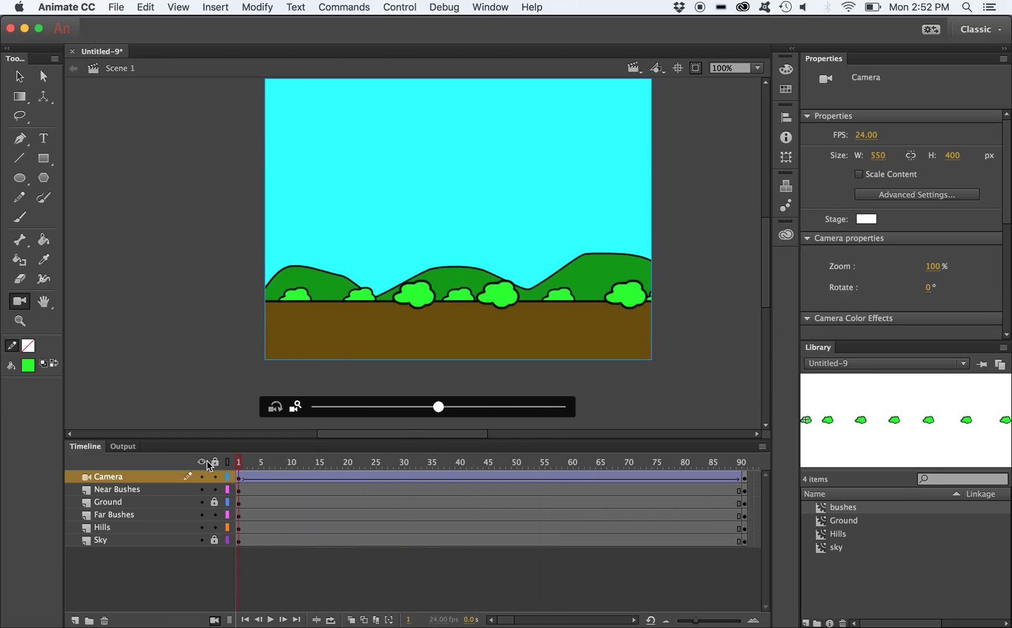
key("Return")
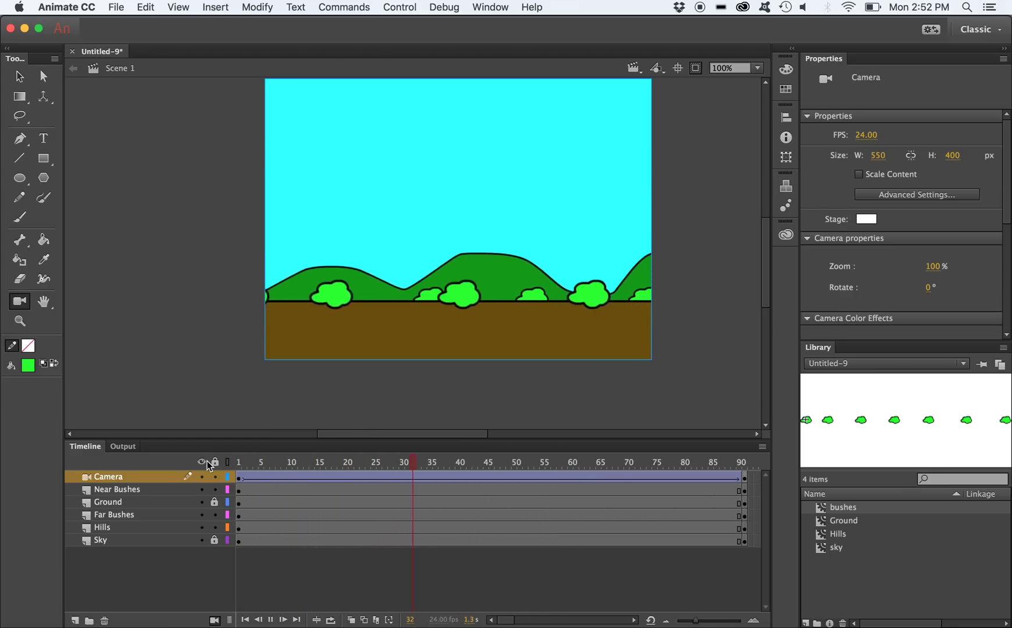